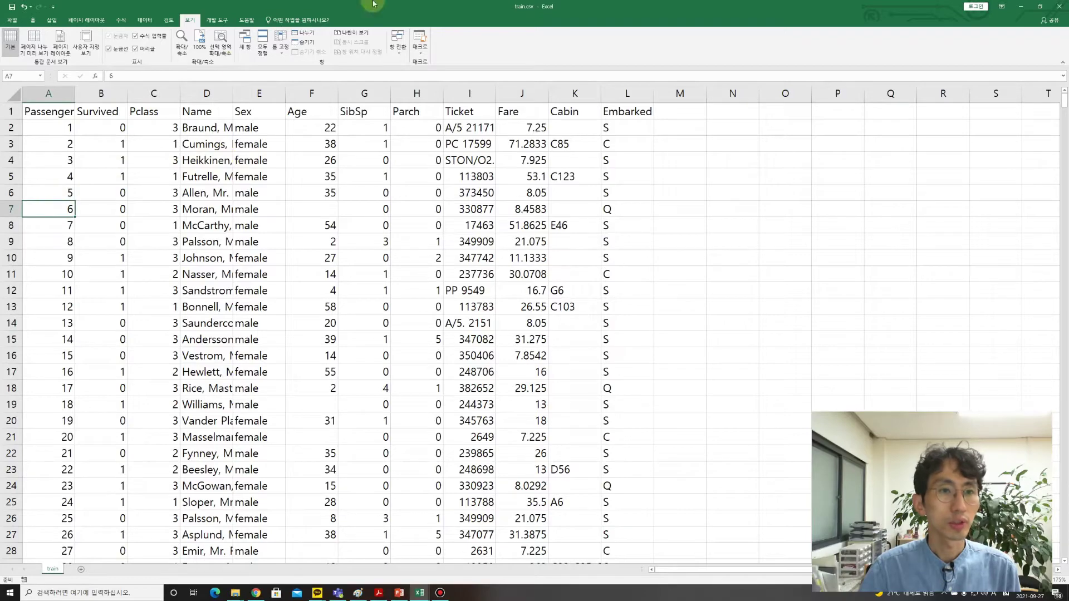
- Freeze the panes above row 7 of the train sheet and go to the last passenger rows
click(281, 41)
click(280, 73)
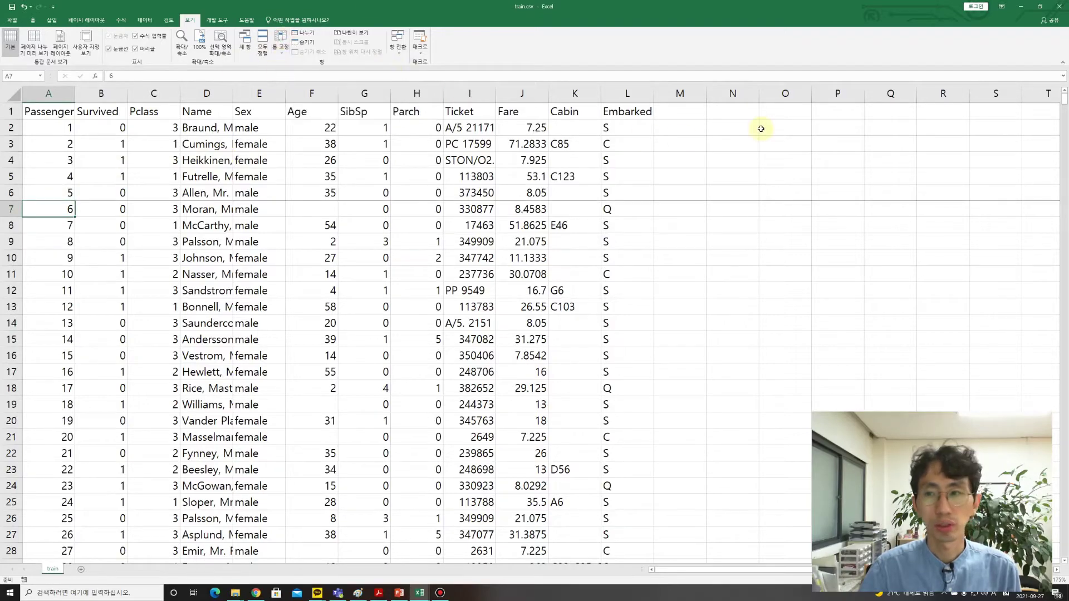
drag(1063, 102, 1058, 510)
scroll(581, 286, down, 20)
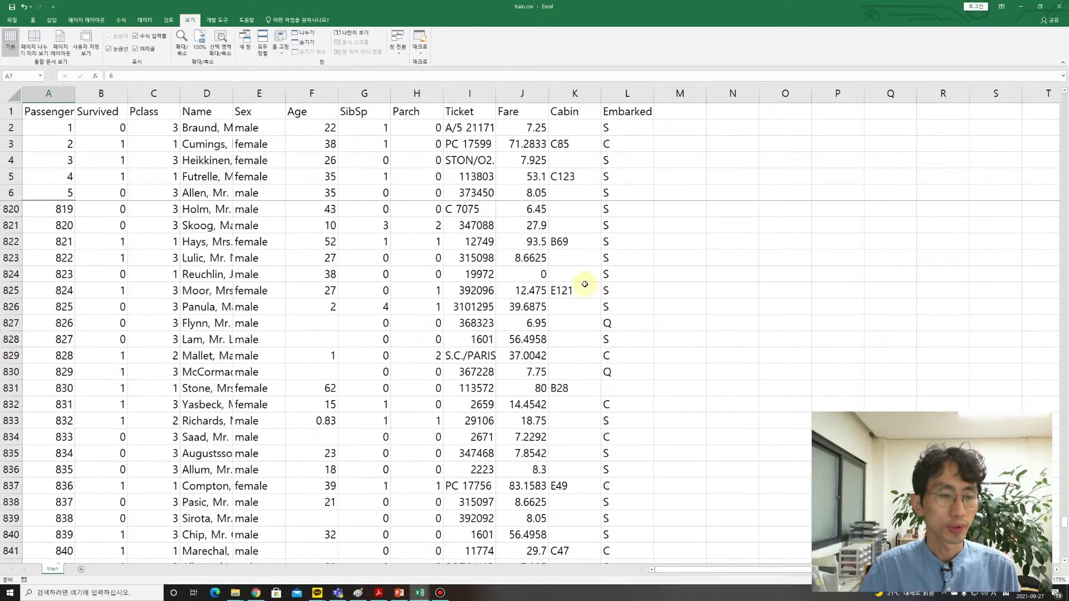
scroll(573, 284, up, 11)
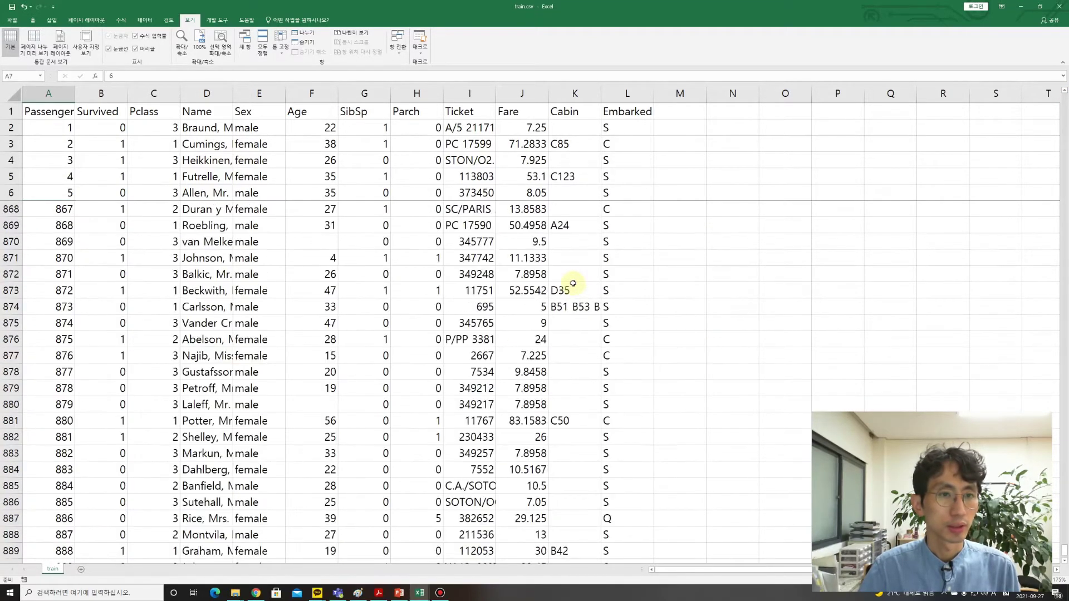
scroll(400, 191, down, 4)
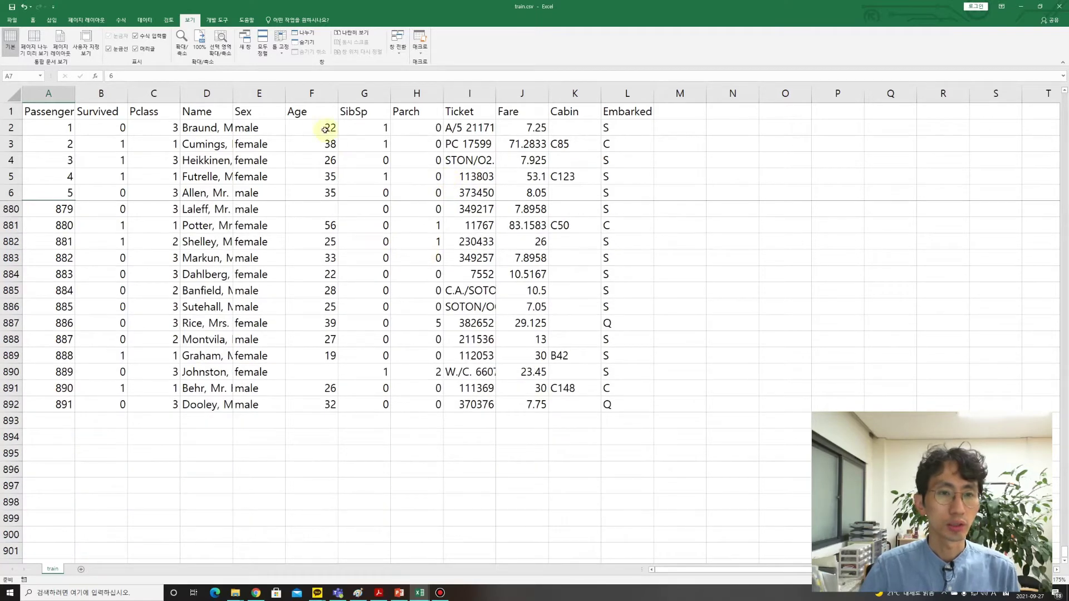
drag(254, 118, 250, 406)
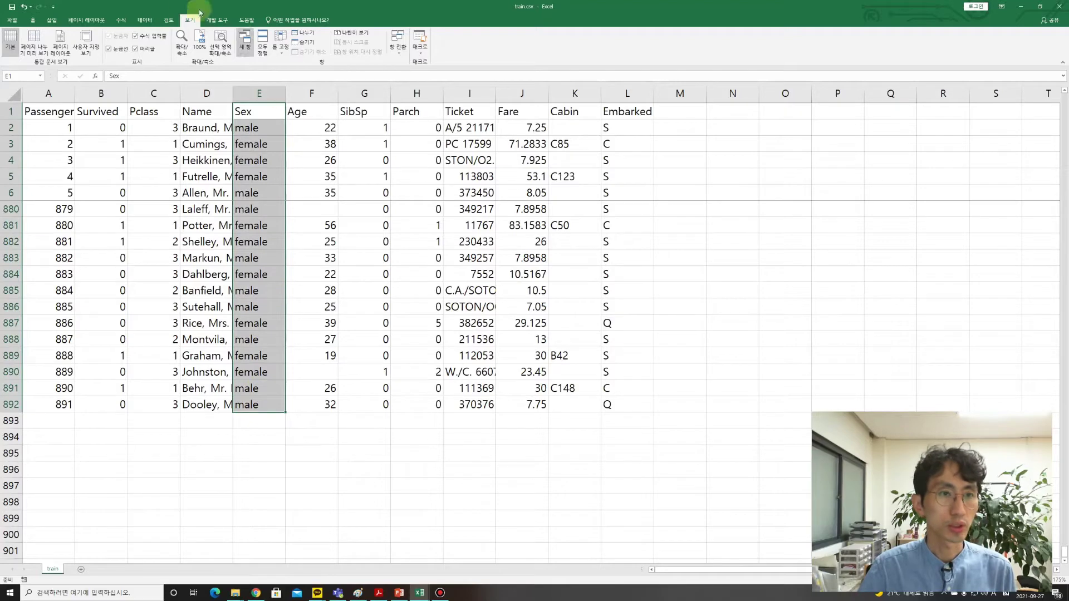
click(52, 20)
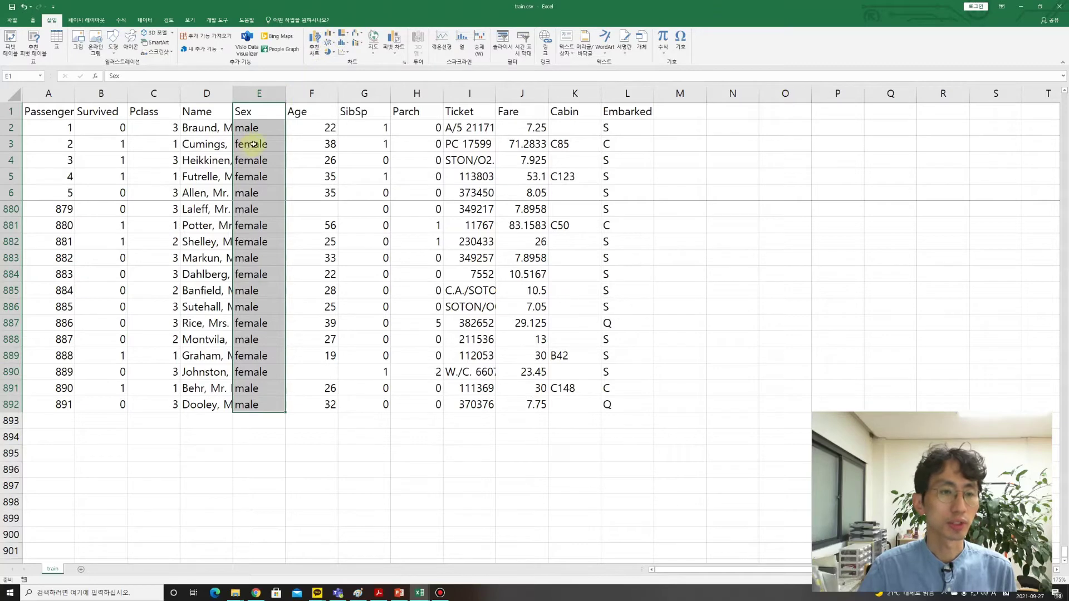
click(225, 157)
- Preview a clustered column chart of the Pclass data in C1:C892 and close the chart dialog without inserting it
click(162, 114)
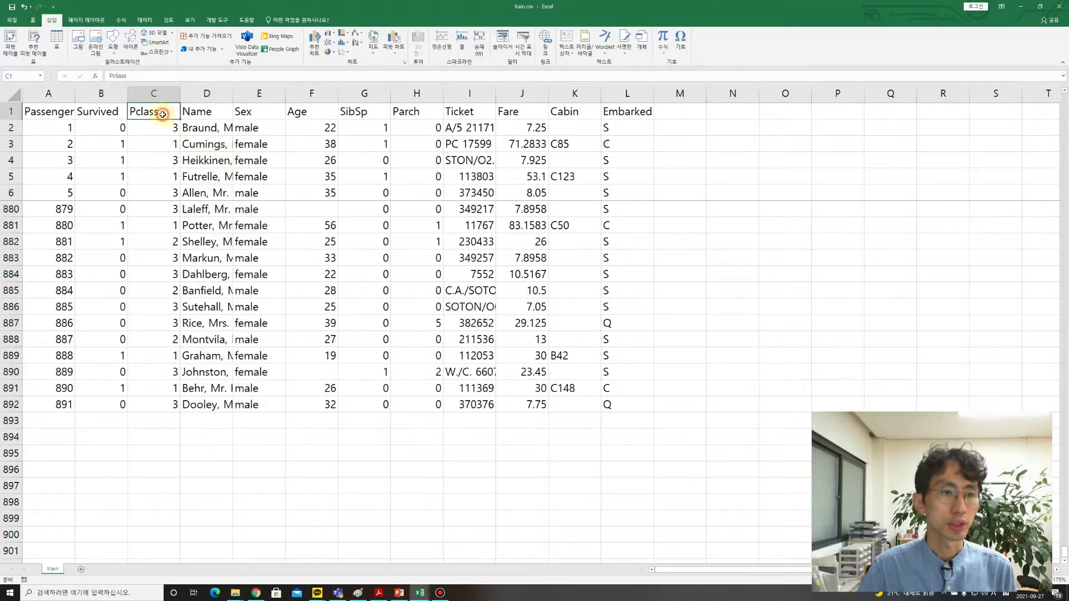
shift+click(153, 405)
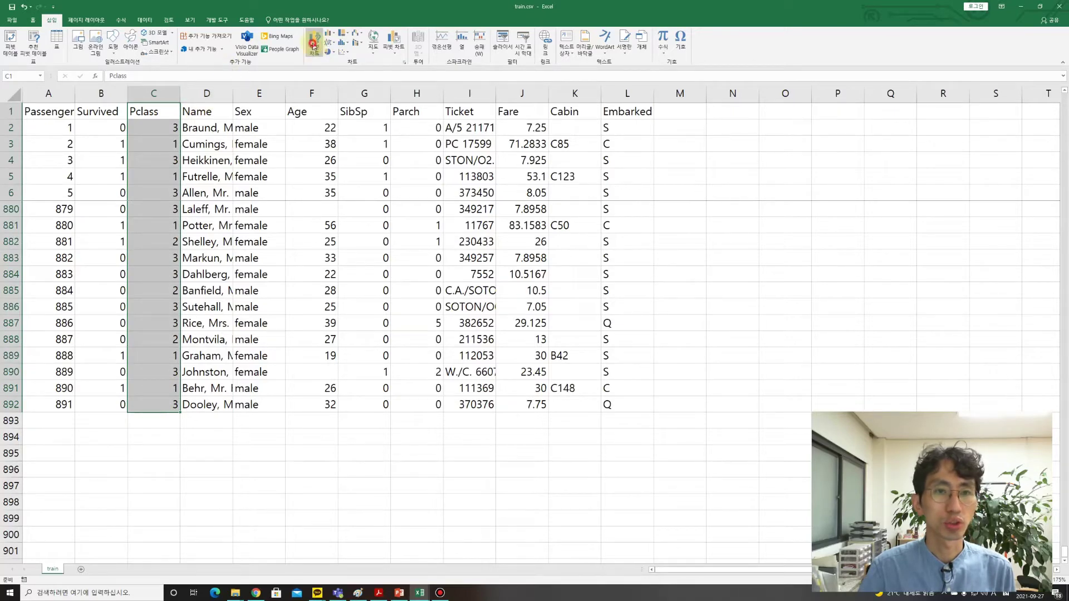
click(314, 45)
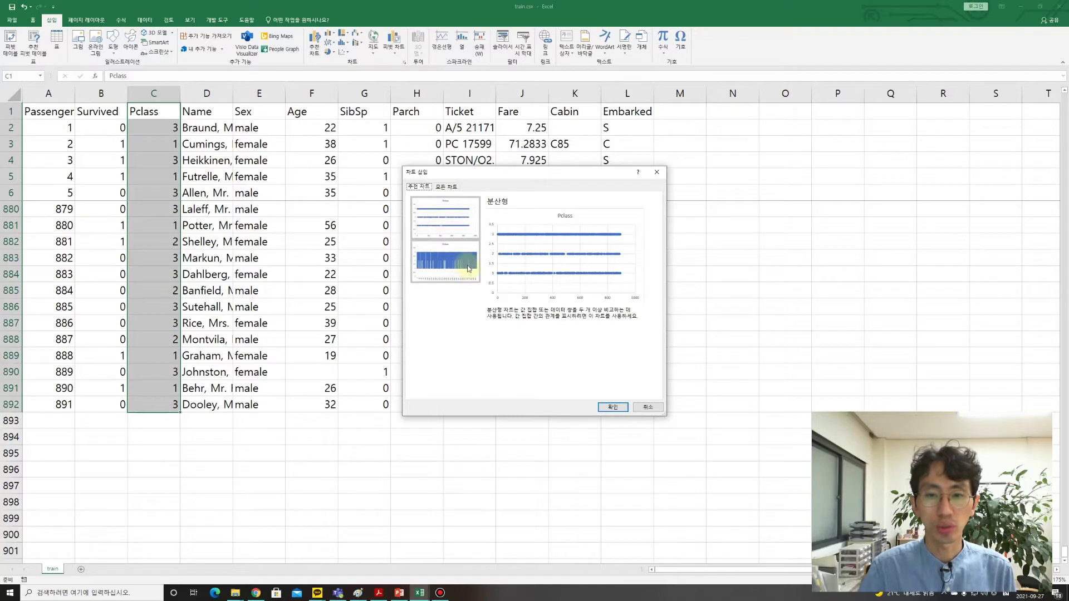
click(455, 187)
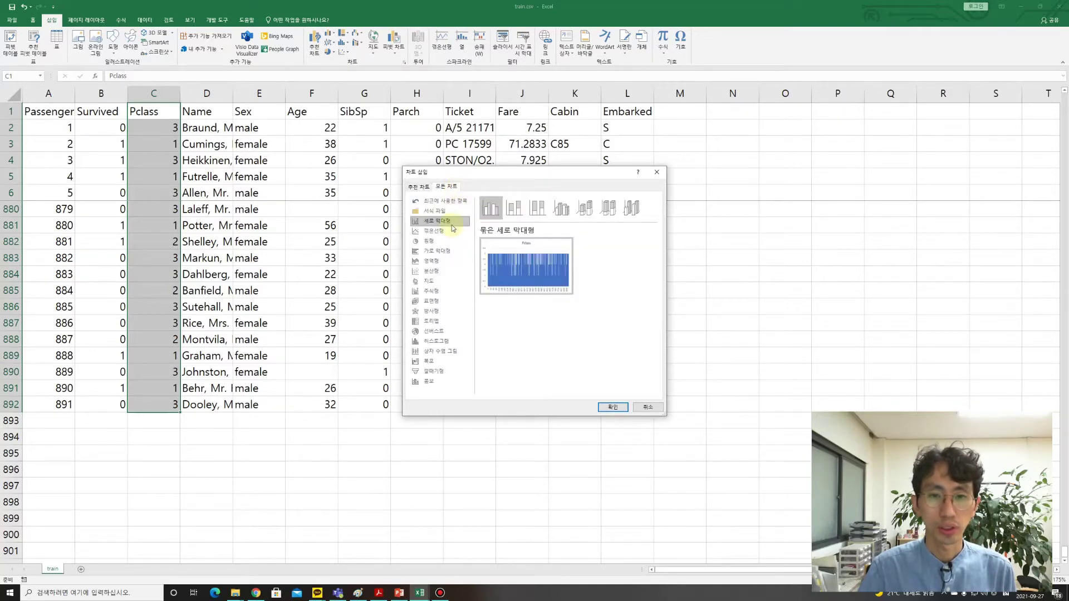
click(491, 214)
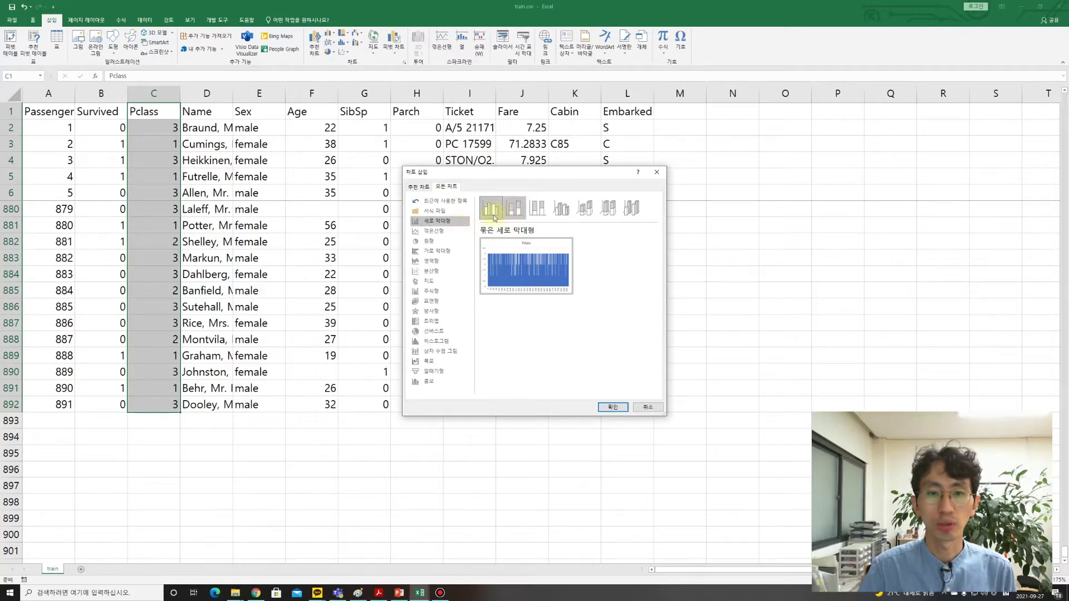
mouse_move(509, 275)
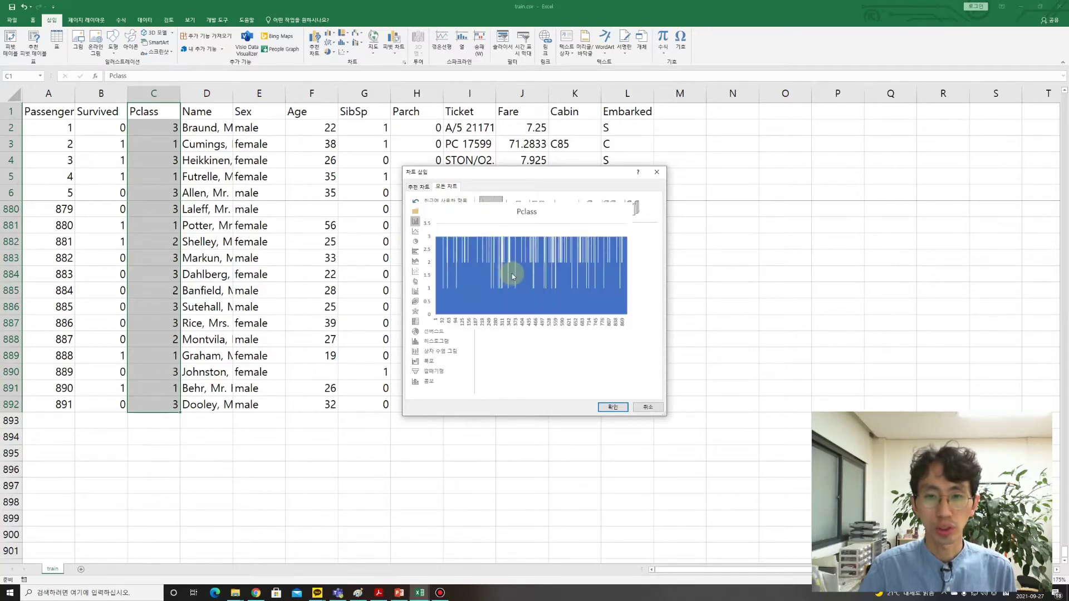
click(657, 172)
click(162, 126)
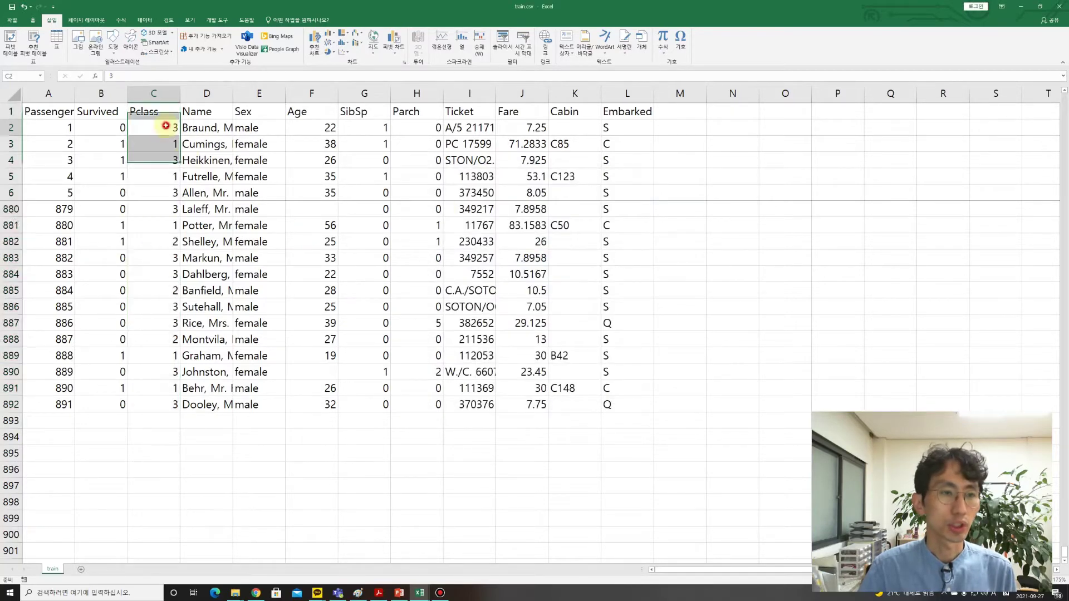
shift+click(167, 405)
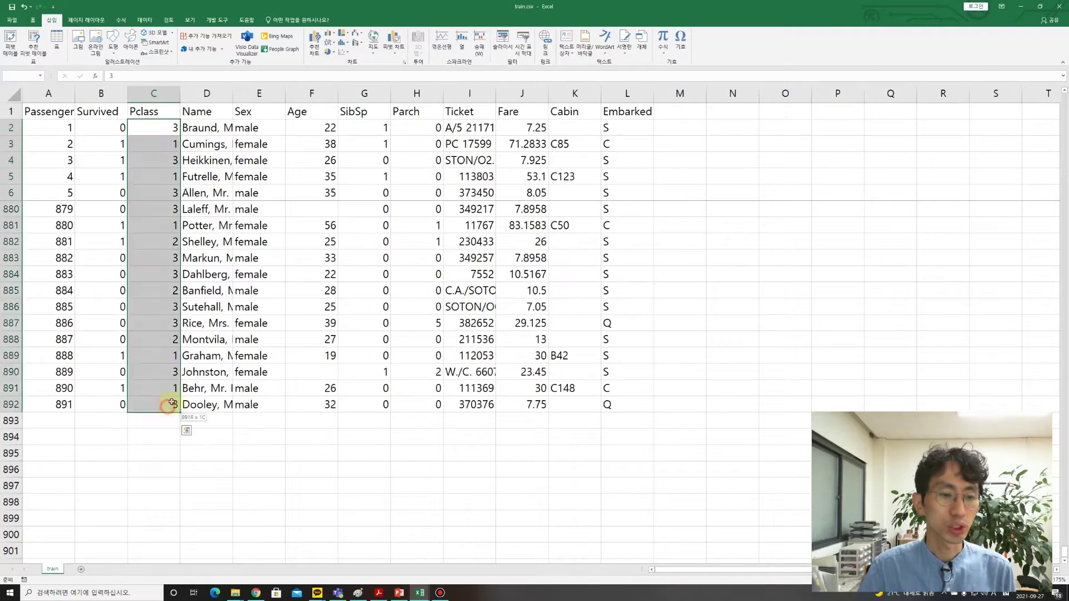
right_click(170, 276)
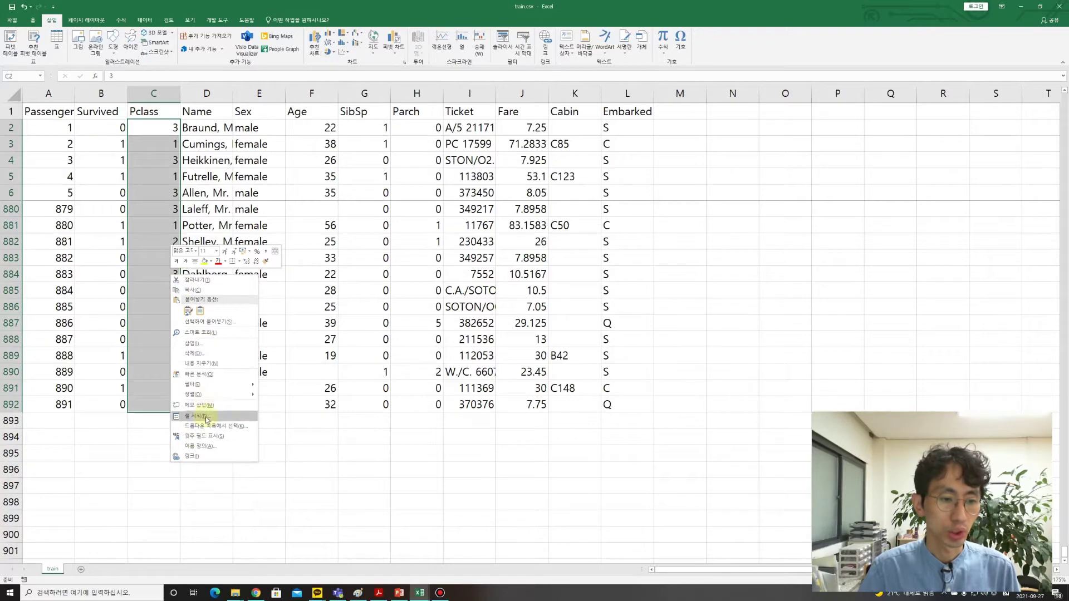
right_click(167, 170)
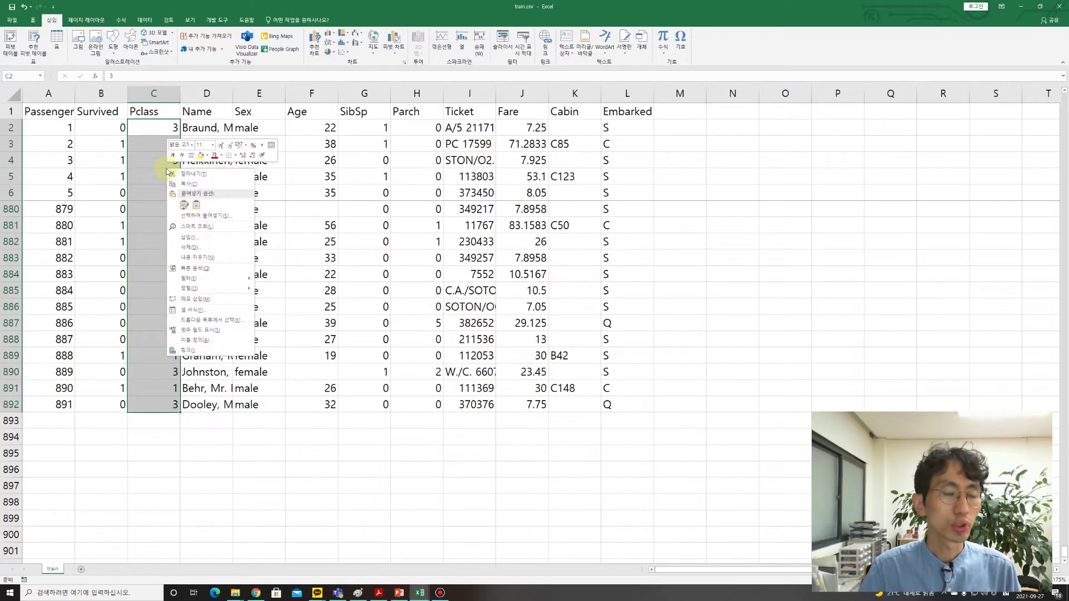
click(157, 126)
click(157, 127)
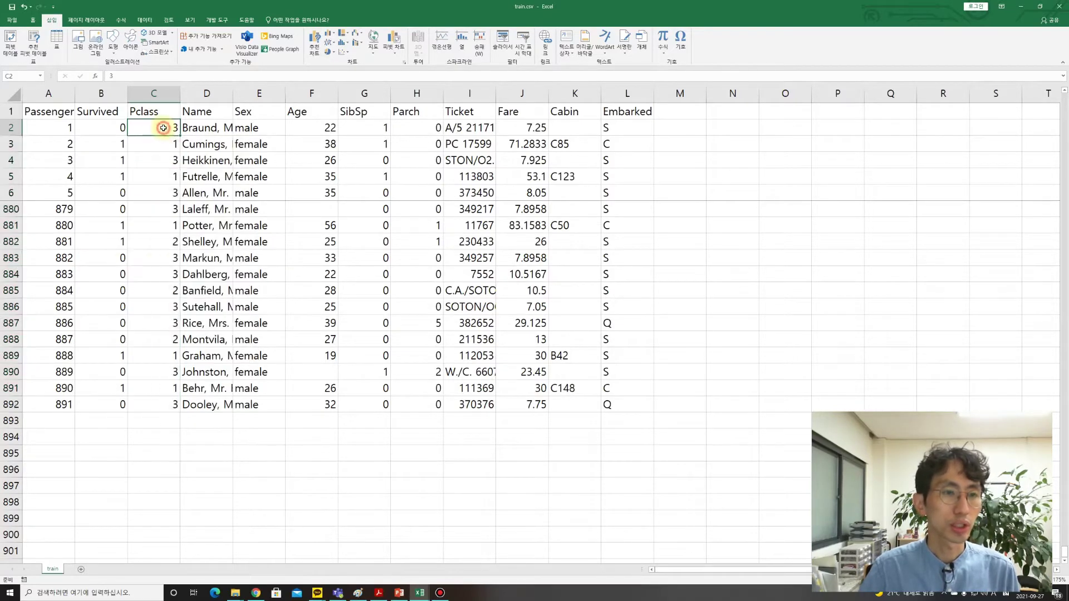
- Set the number format of the whole Pclass column to Text and check a few of its cells
click(170, 92)
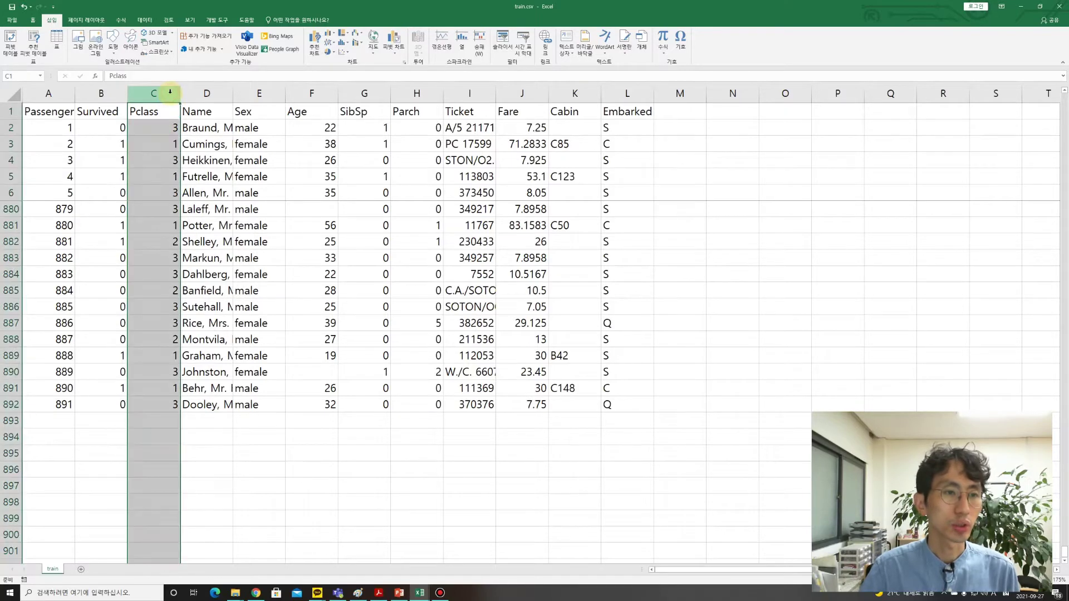
right_click(169, 93)
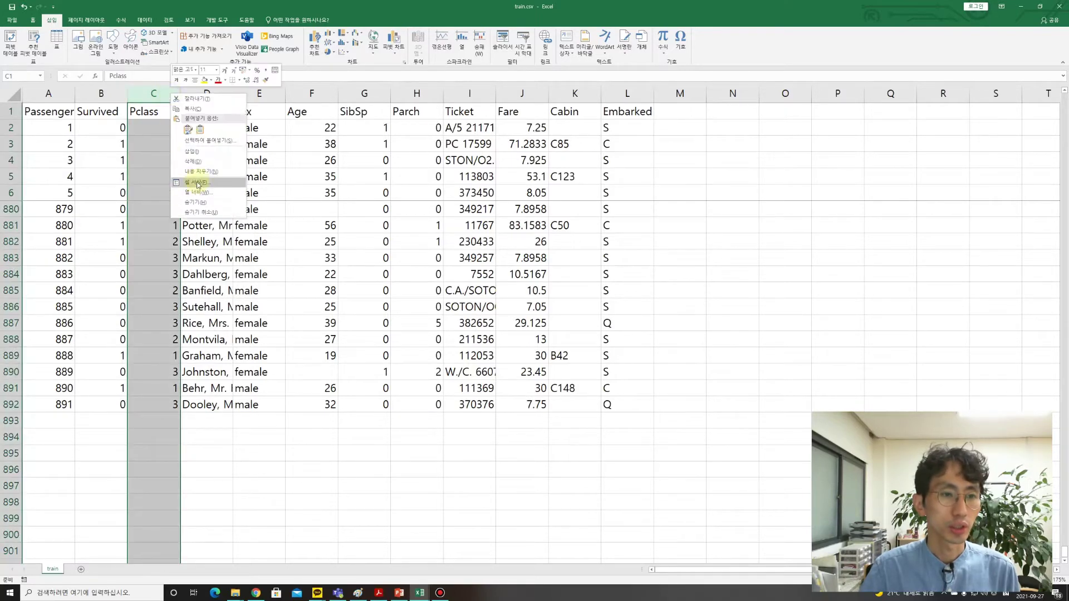
key(Escape)
key(ctrl+1)
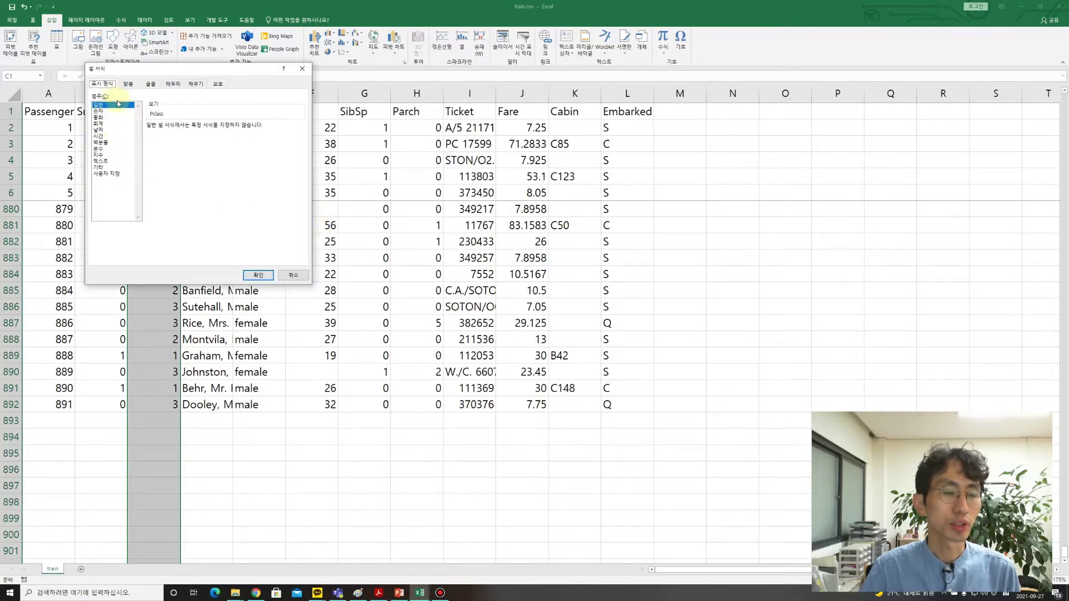
click(99, 161)
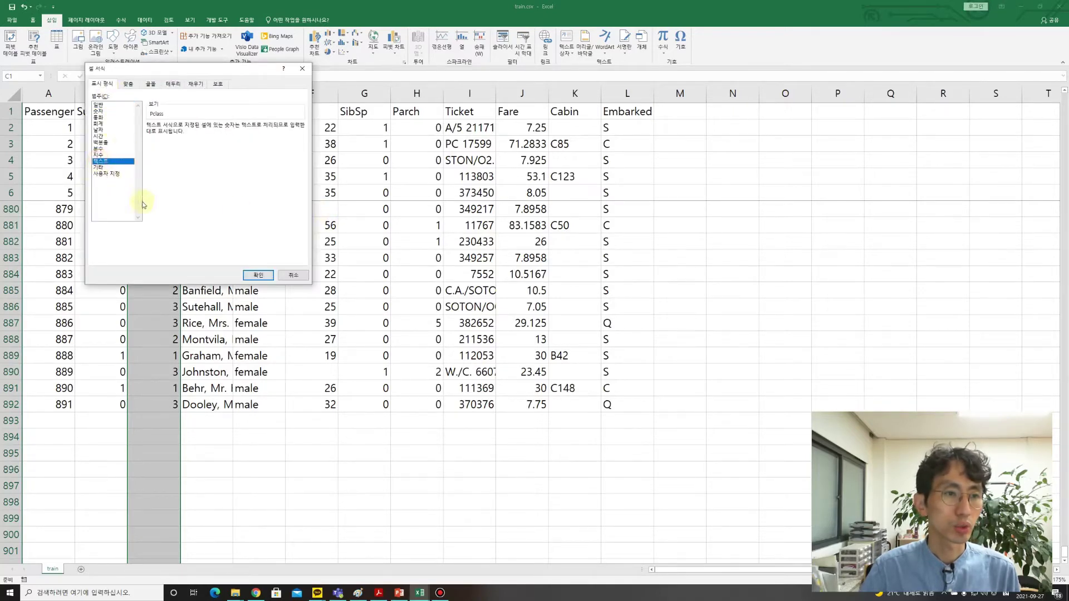
click(257, 276)
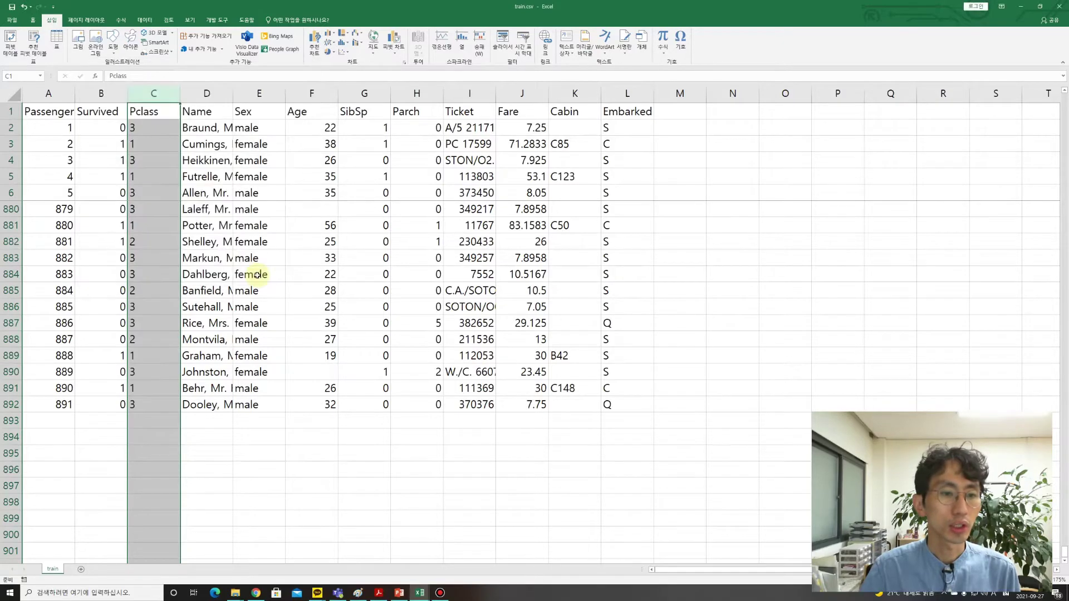
click(153, 241)
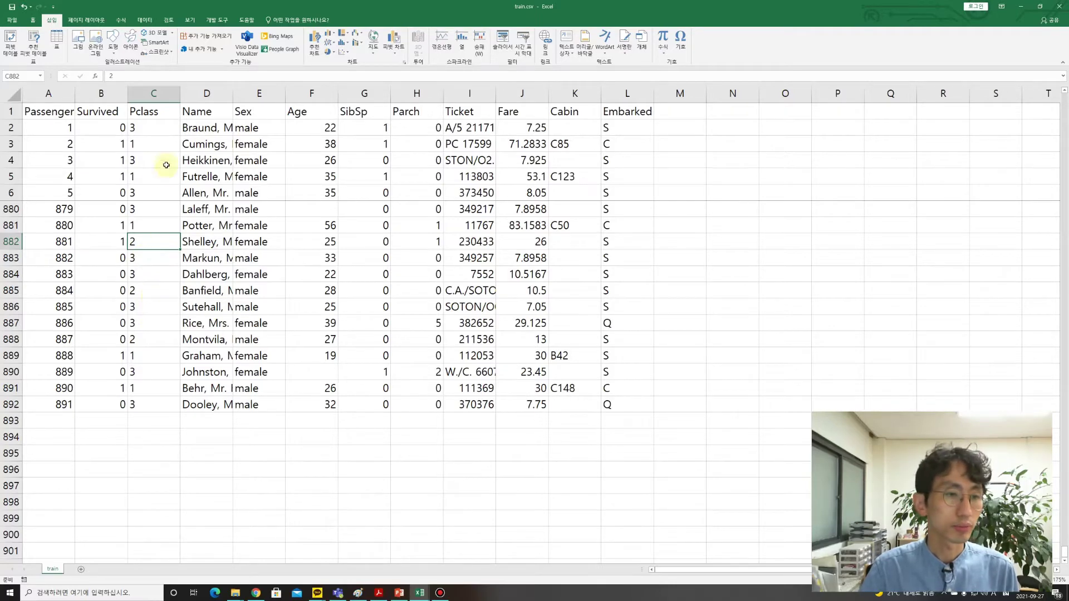
click(165, 127)
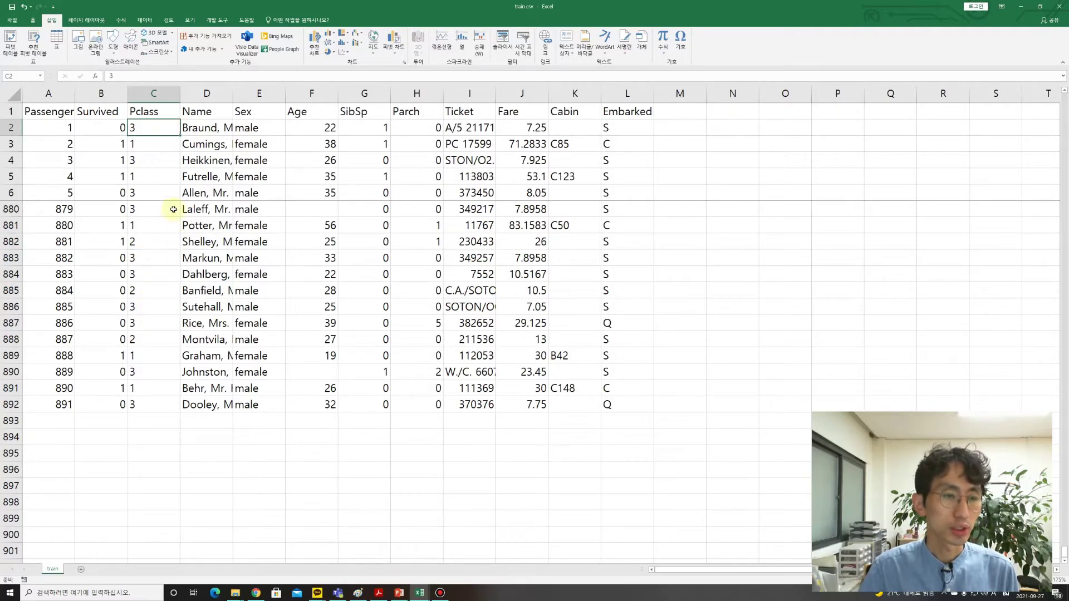
- Insert the recommended clustered column pivot chart counting Pclass values from the data in C1:C892
click(154, 111)
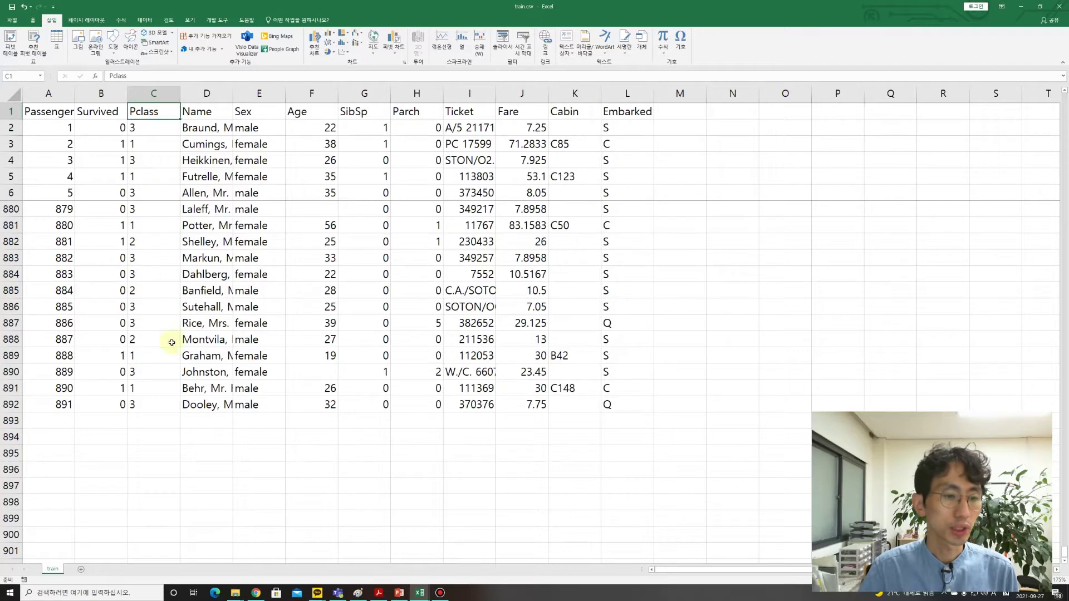
shift+click(158, 405)
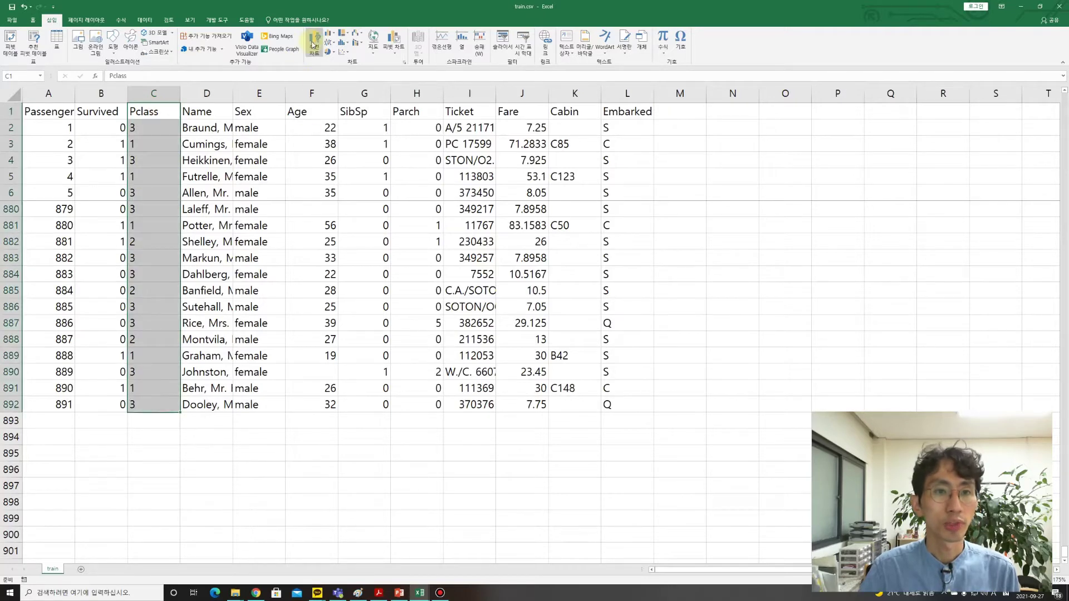
click(314, 45)
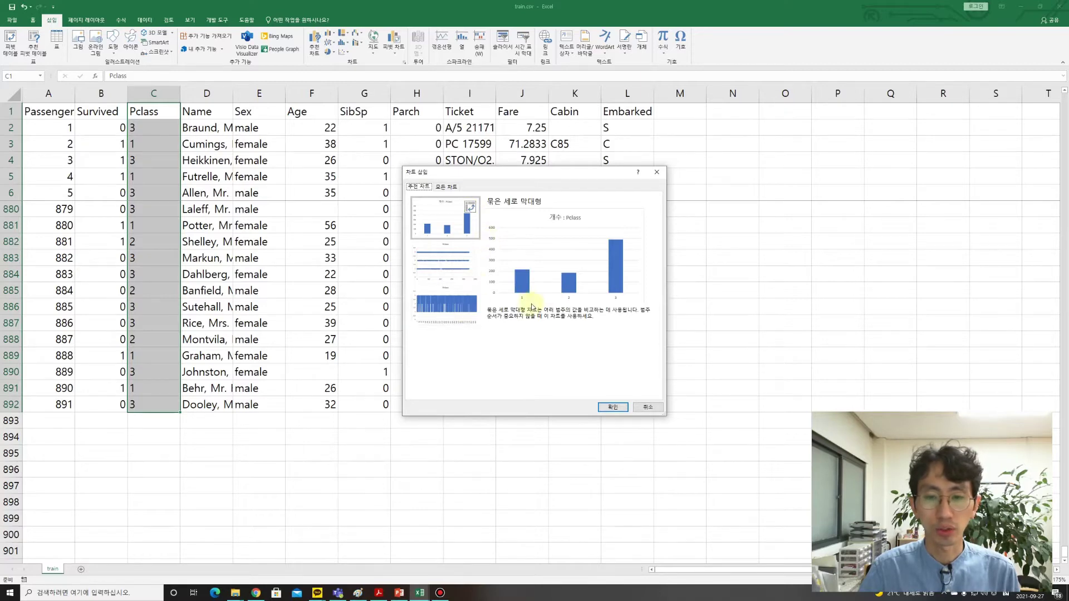
click(448, 187)
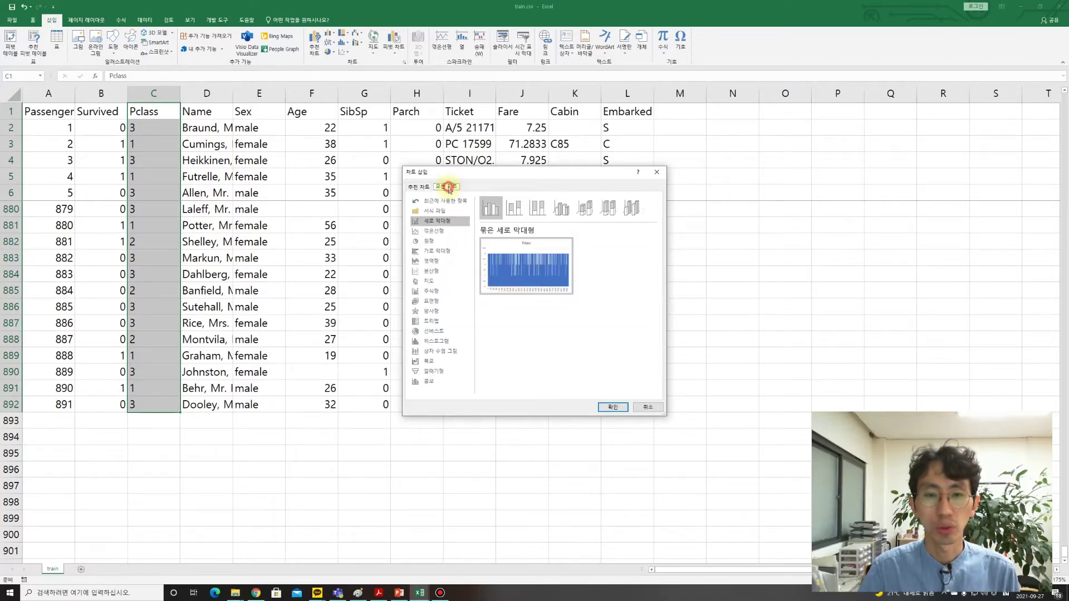
click(431, 188)
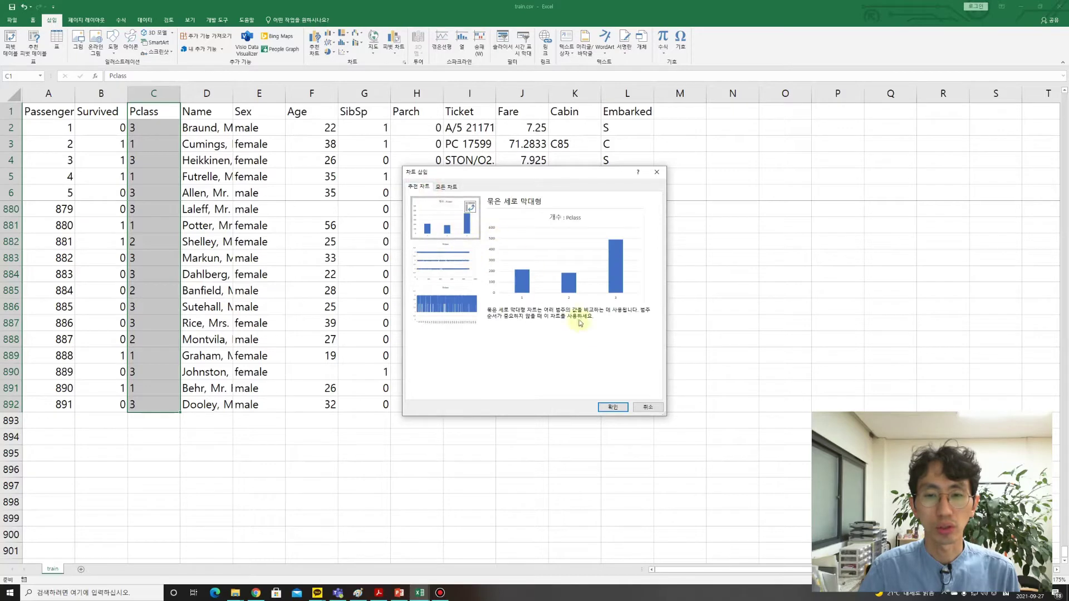
click(614, 409)
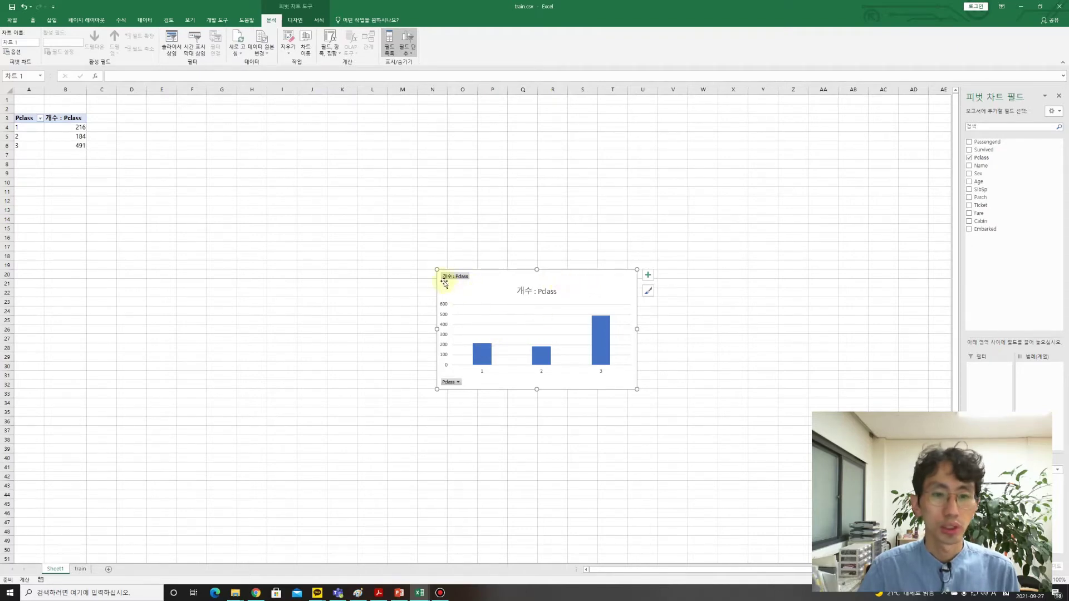
- Enlarge the Pclass pivot chart and move it closer to the pivot table, with the sheet zoomed in
drag(437, 269, 299, 151)
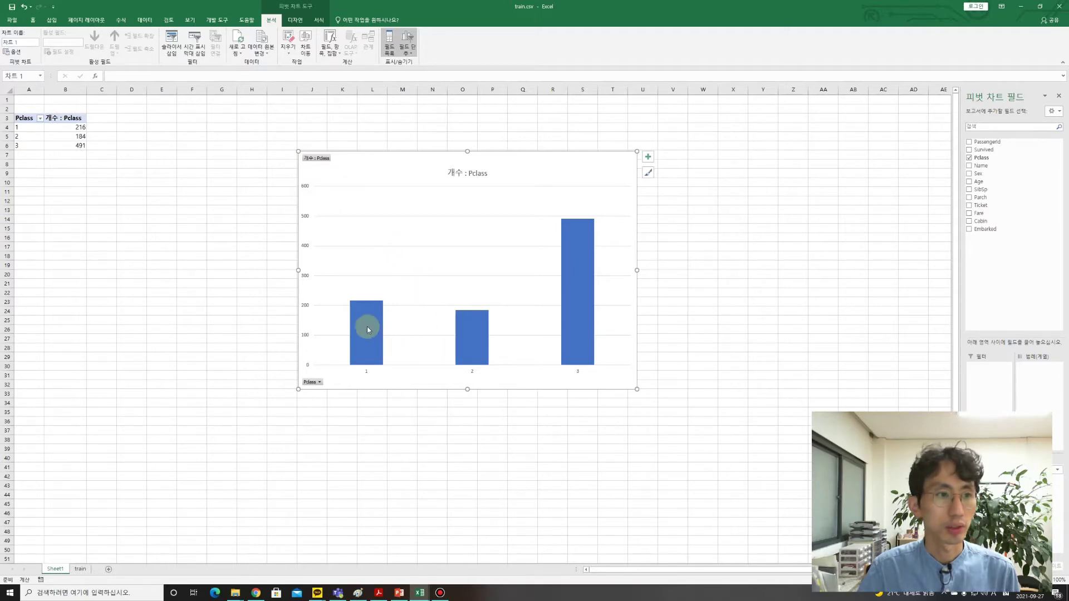
mouse_move(366, 326)
ctrl+scroll(711, 336, up, 2)
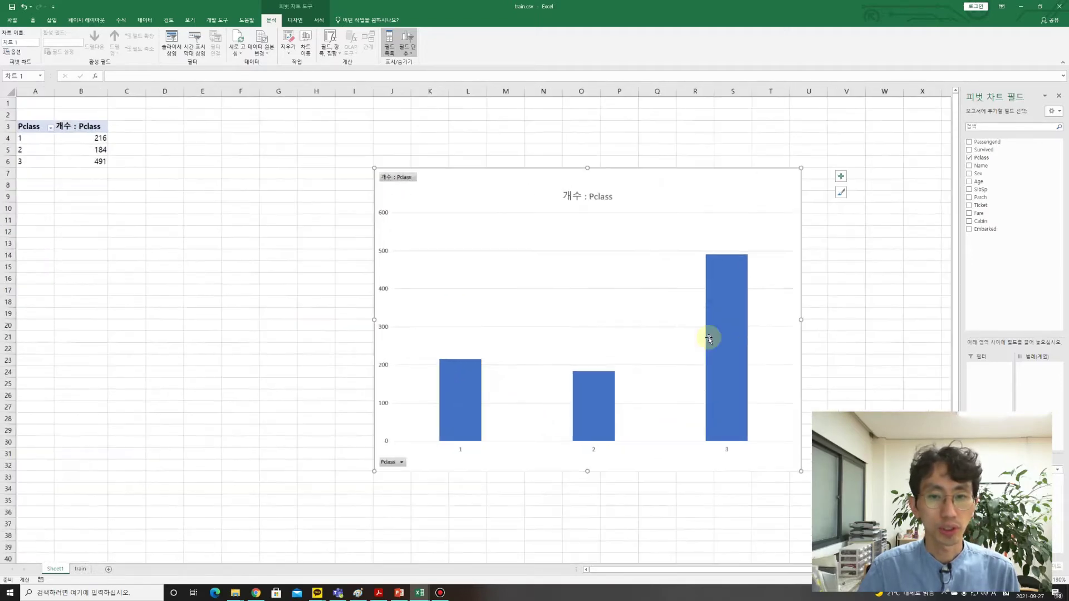
drag(611, 196, 493, 152)
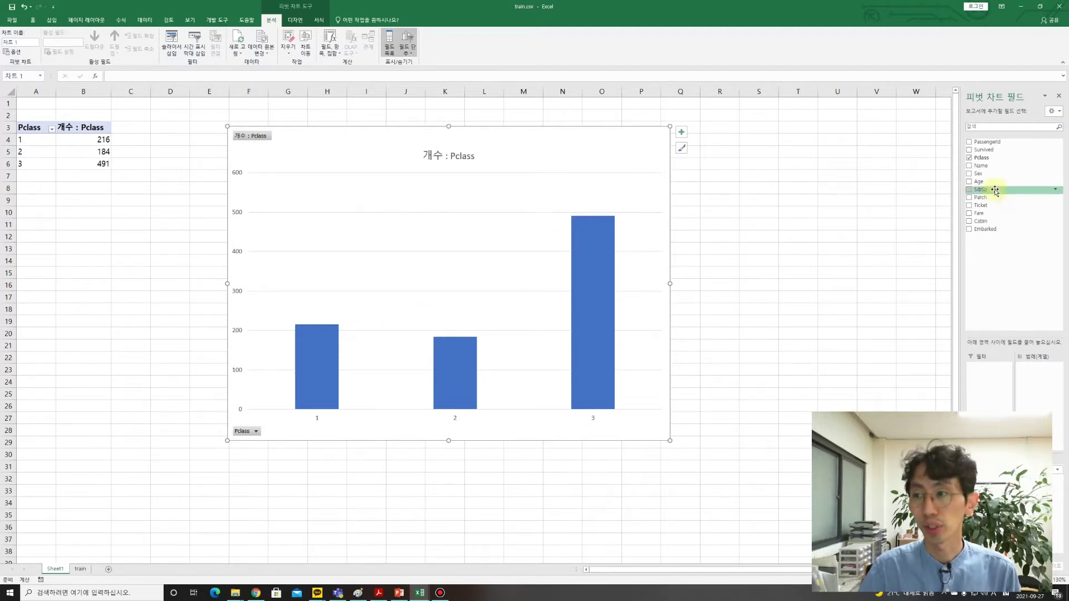
- Add the Survived field to the pivot chart as a sum and select the first-class survivor total
click(970, 153)
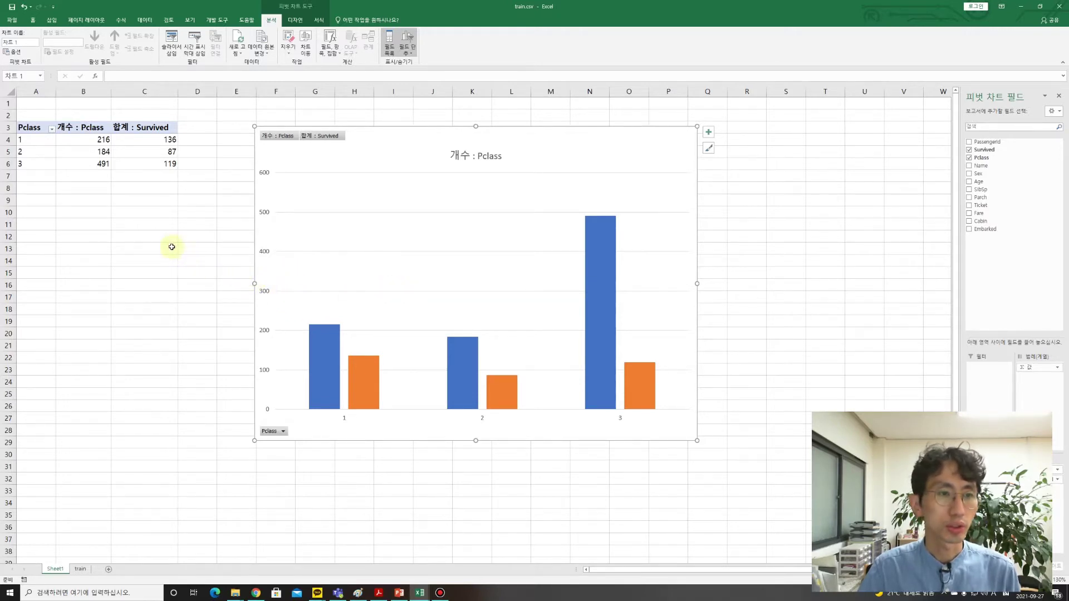
click(146, 143)
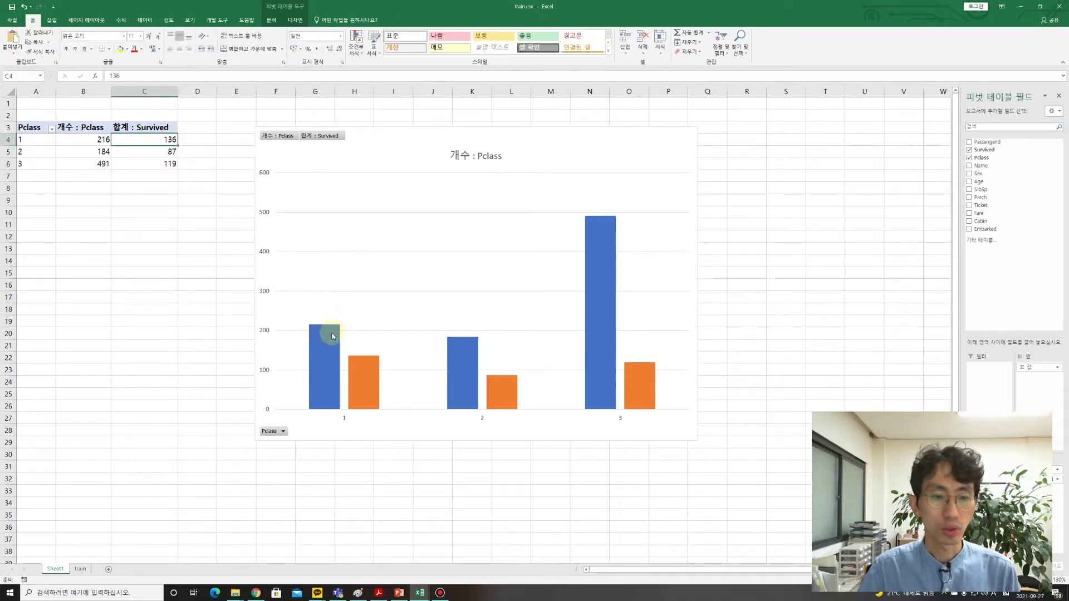
- Calculate the first-class survival rate in D4 by dividing the Survived sum in C4 by the Pclass count in B4
mouse_move(364, 359)
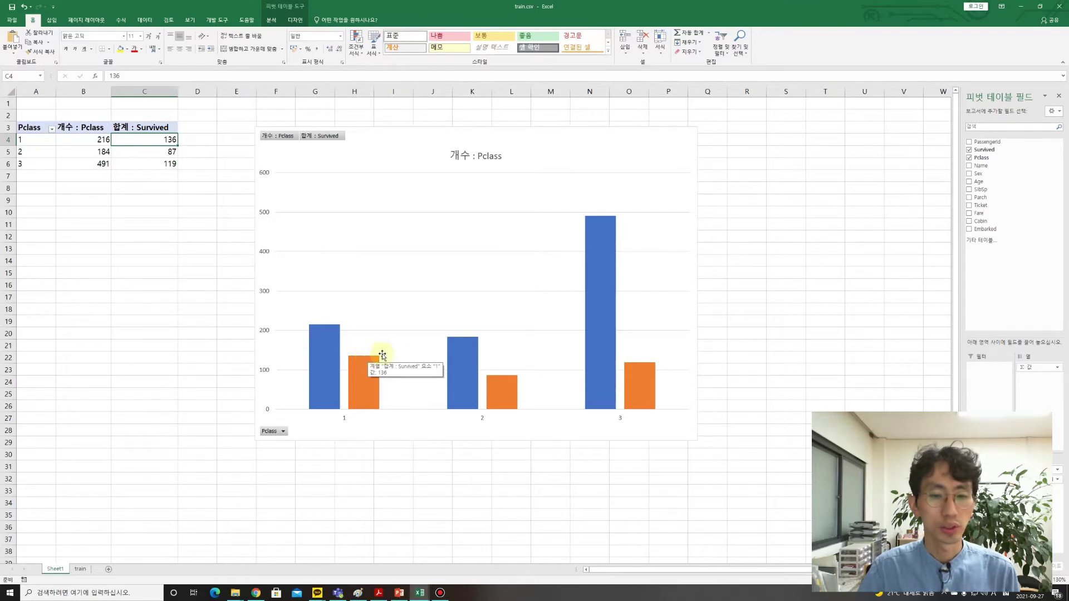
mouse_move(509, 383)
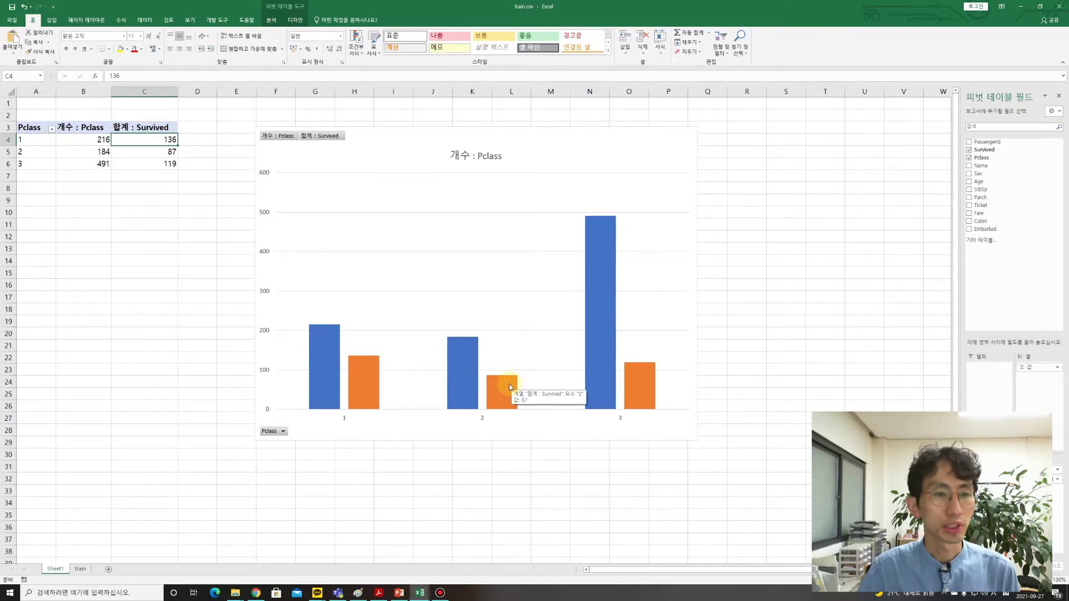
mouse_move(644, 391)
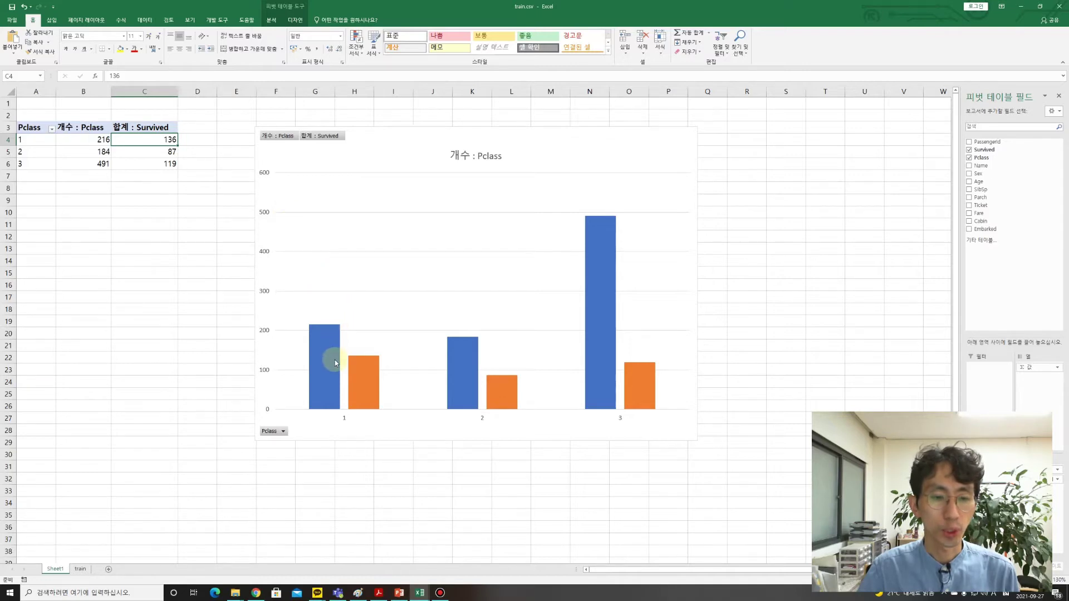
click(203, 138)
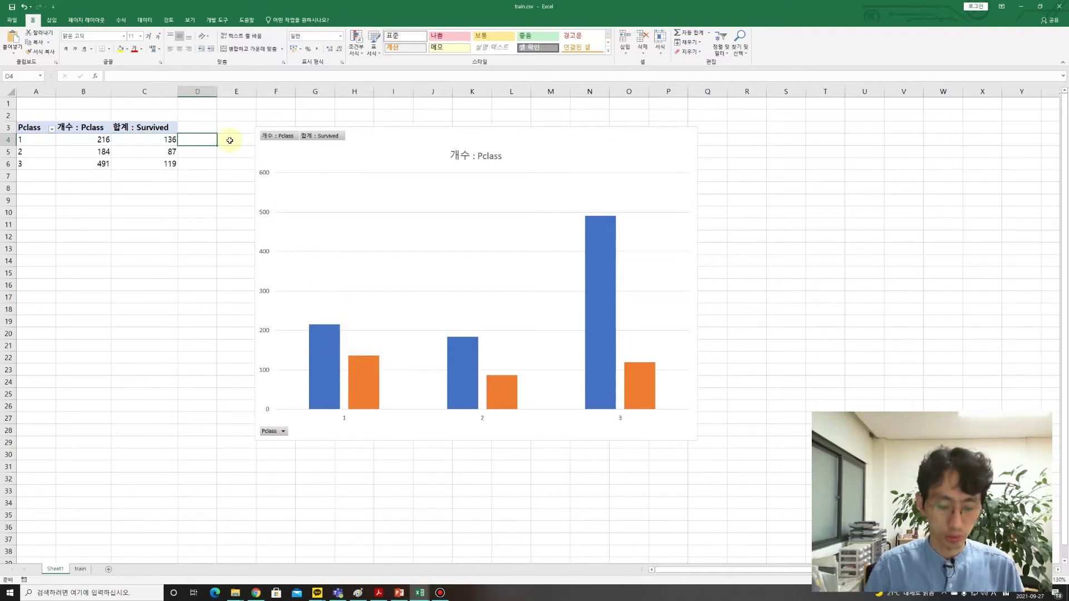
text(=)
click(159, 138)
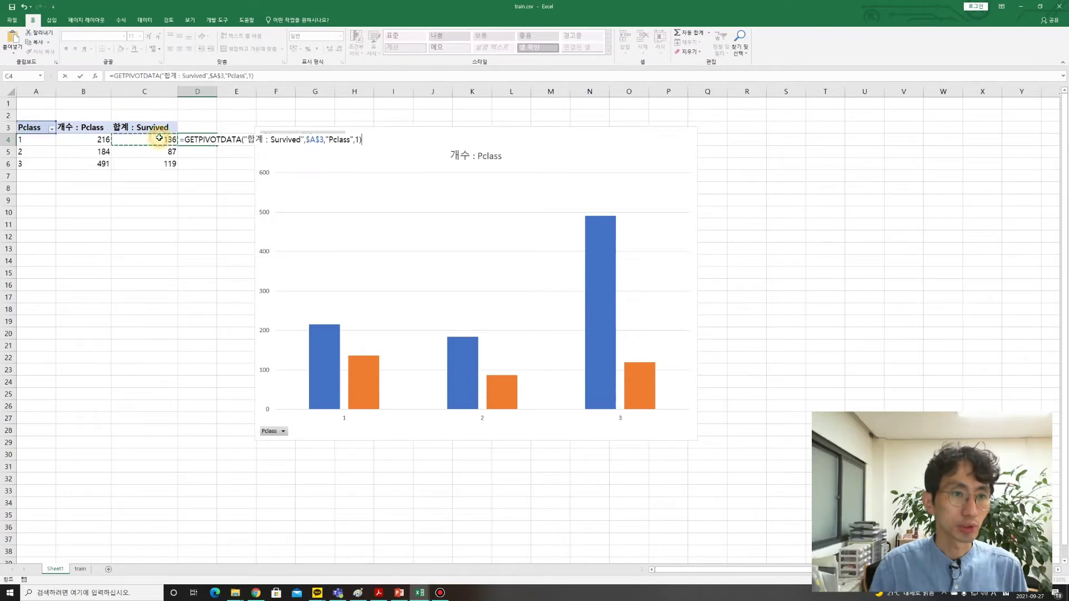
text(/)
click(104, 138)
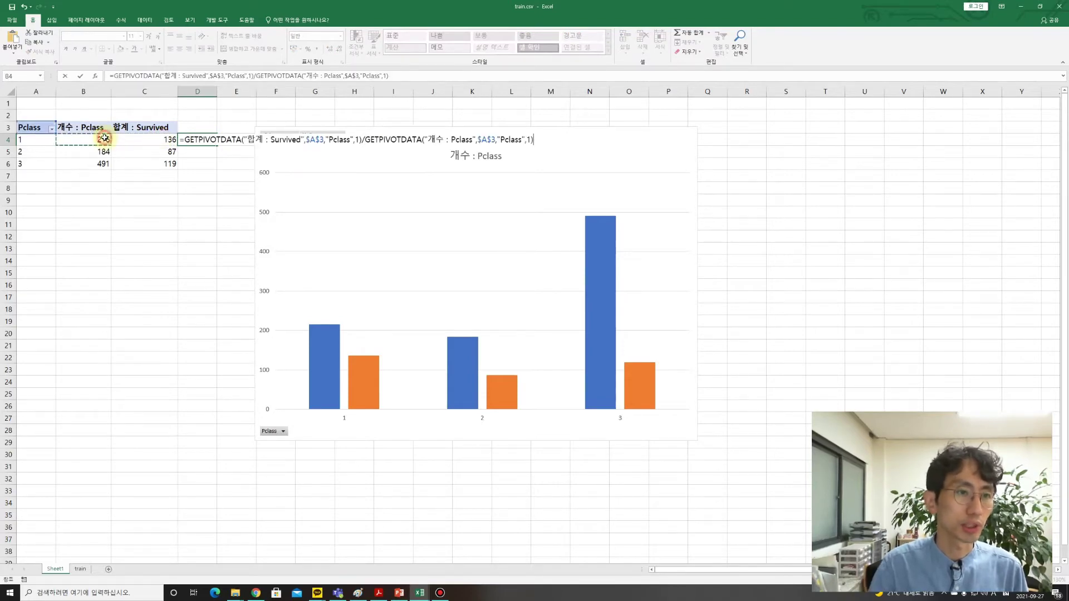
key(Return)
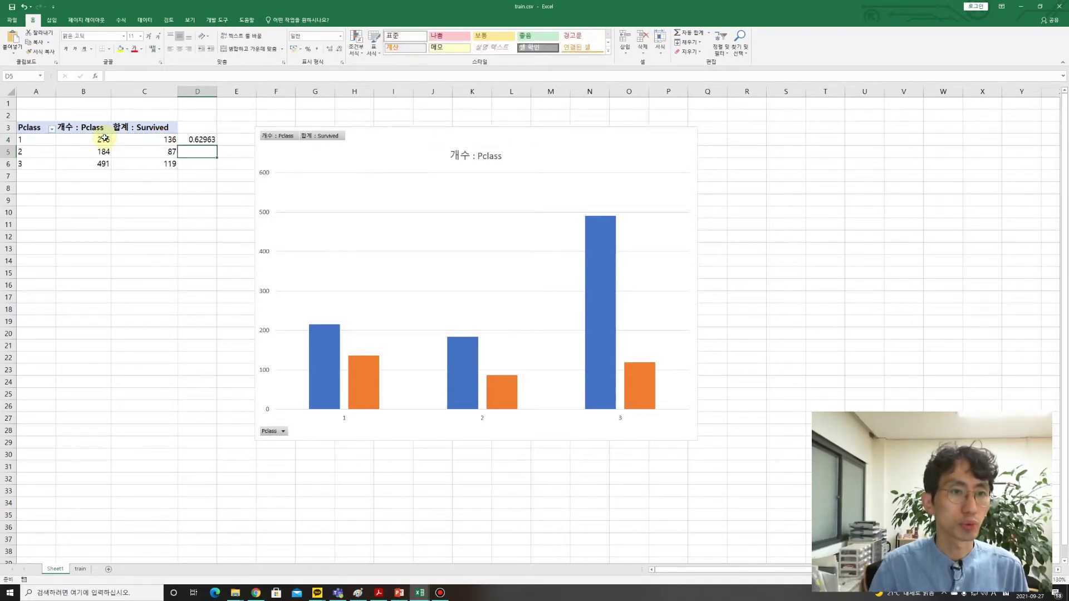
- Calculate the second-class survival rate in D5 by dividing the Survived sum in C5 by the Pclass count in B5
click(206, 137)
click(202, 147)
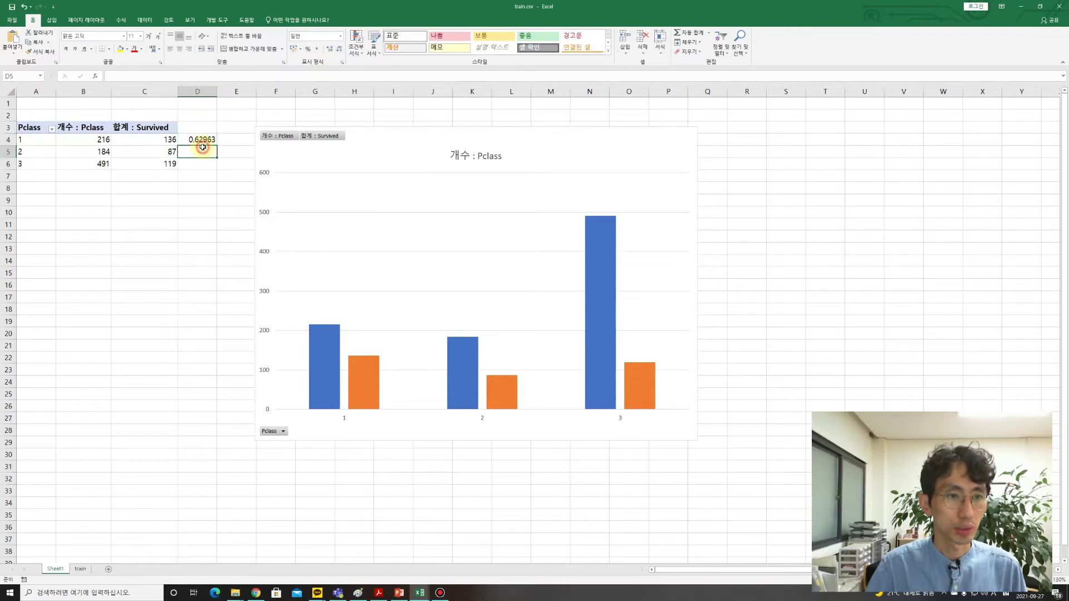
text(=)
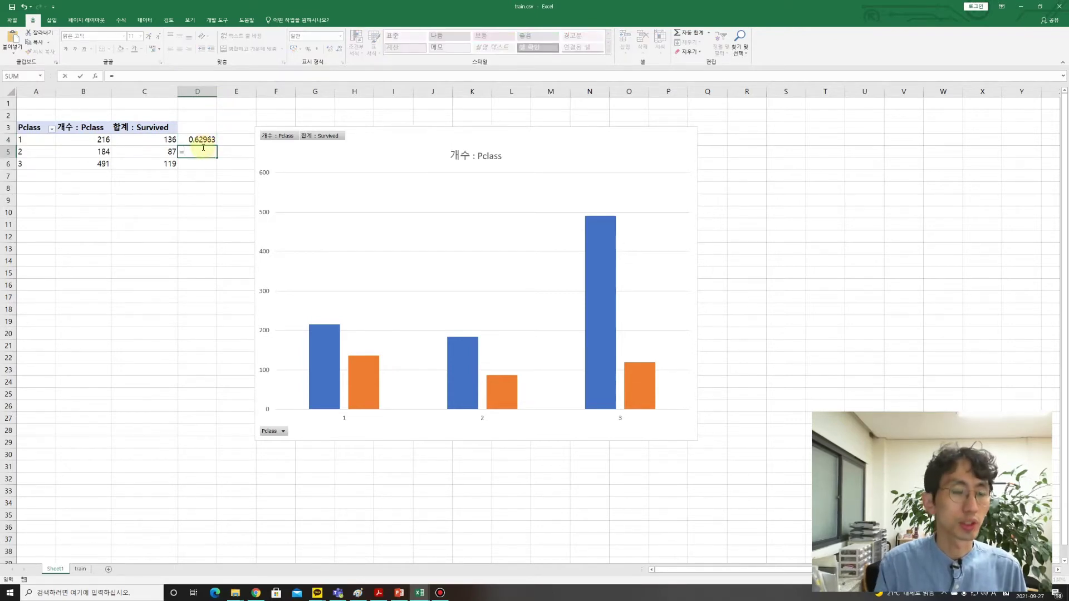
click(155, 151)
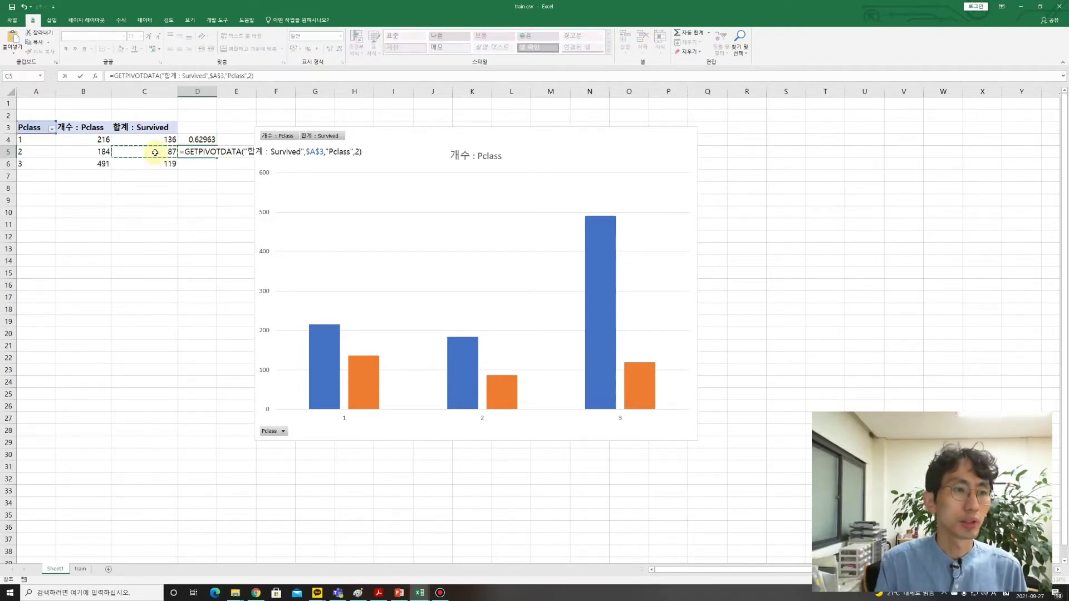
text(/)
click(105, 151)
key(Return)
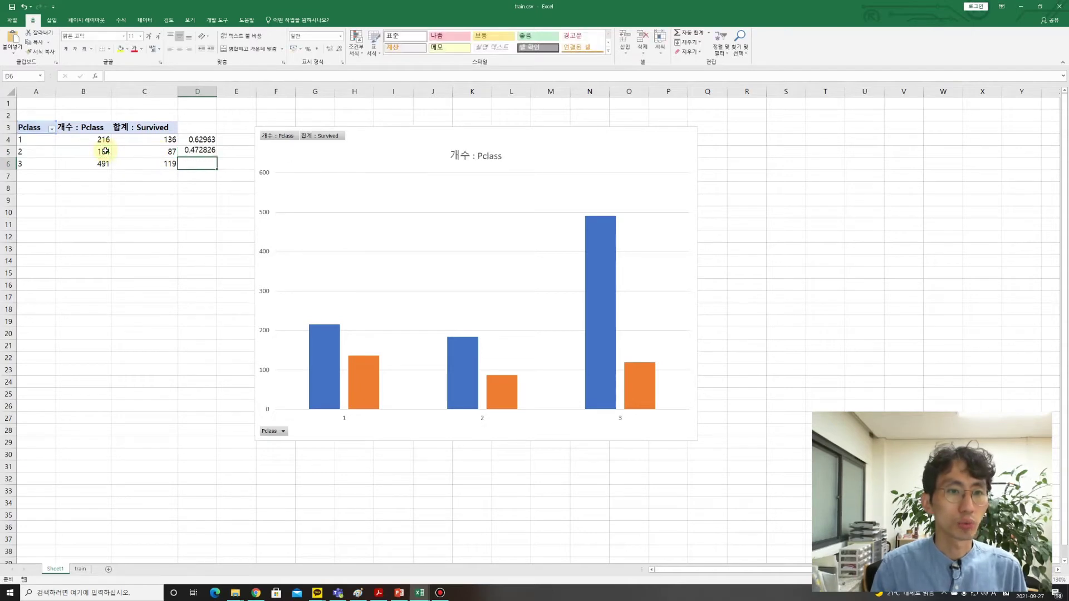
- Calculate the third-class survival rate in D6 by dividing the Survived sum in C6 by the Pclass count in B6
text(=)
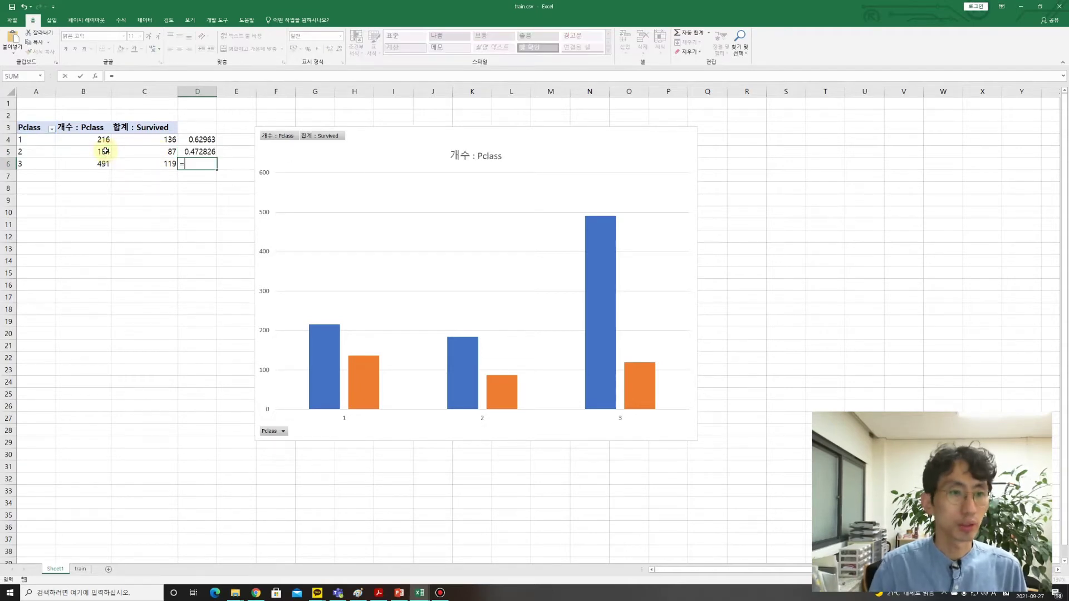
click(126, 163)
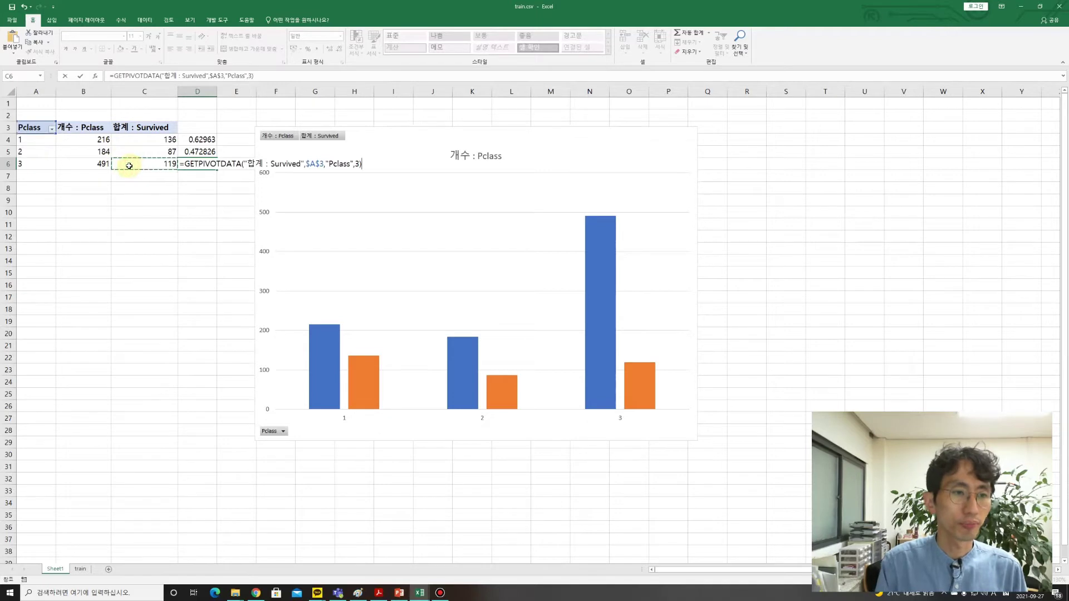
text(/)
click(104, 163)
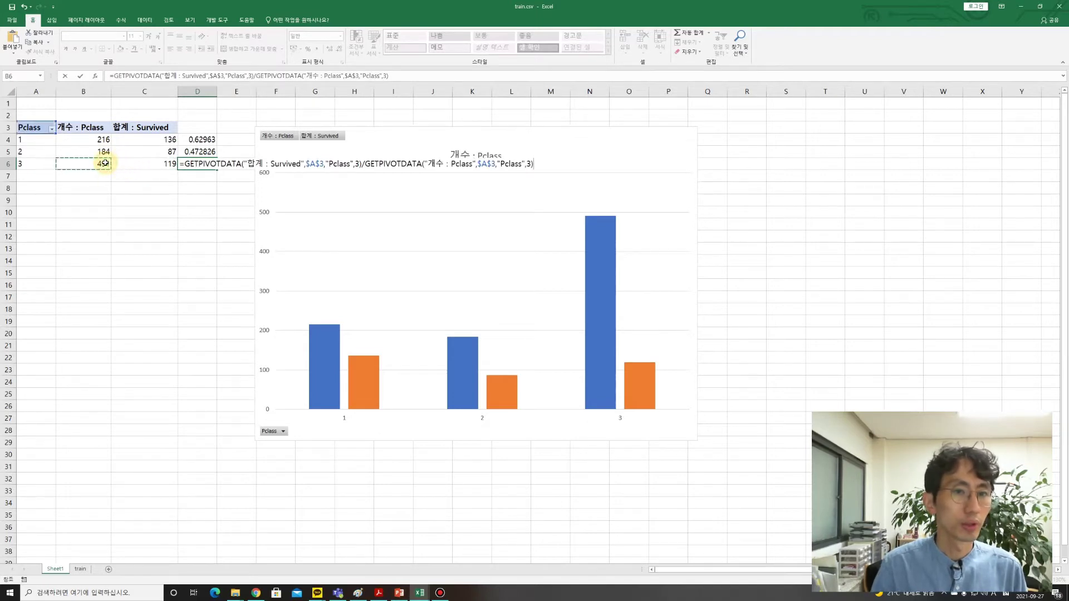
key(Return)
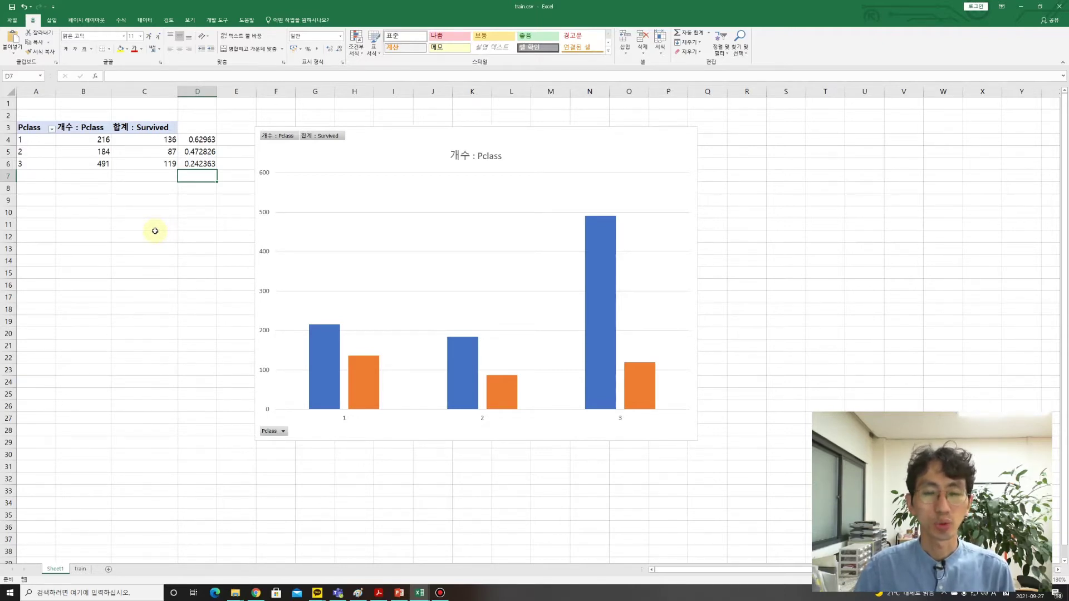
- Show the train sheet, switch to the test.csv workbook and select the first Pclass value in B2
click(82, 569)
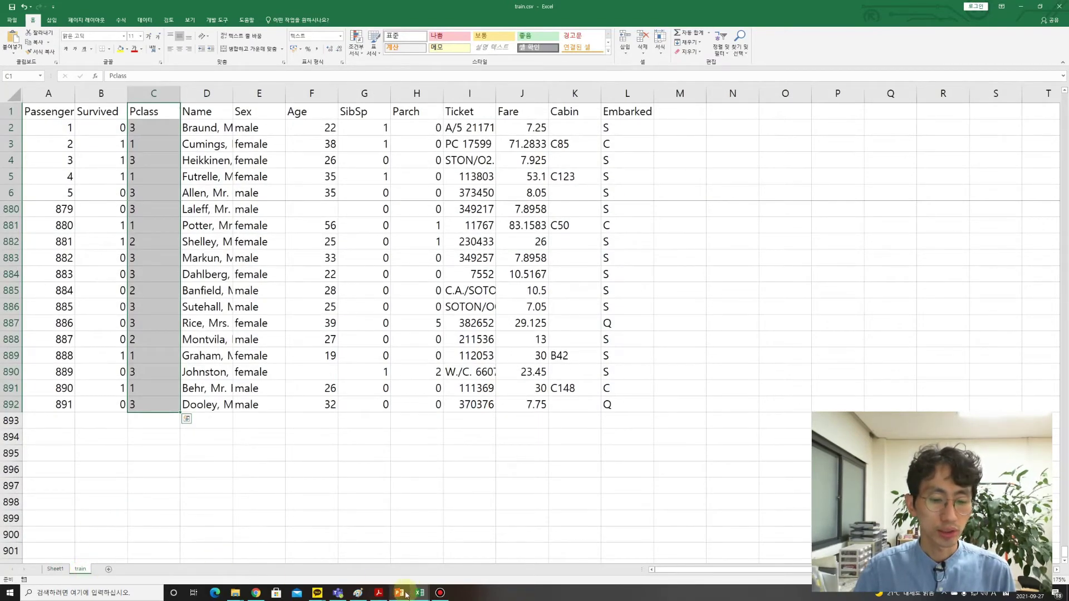
click(424, 595)
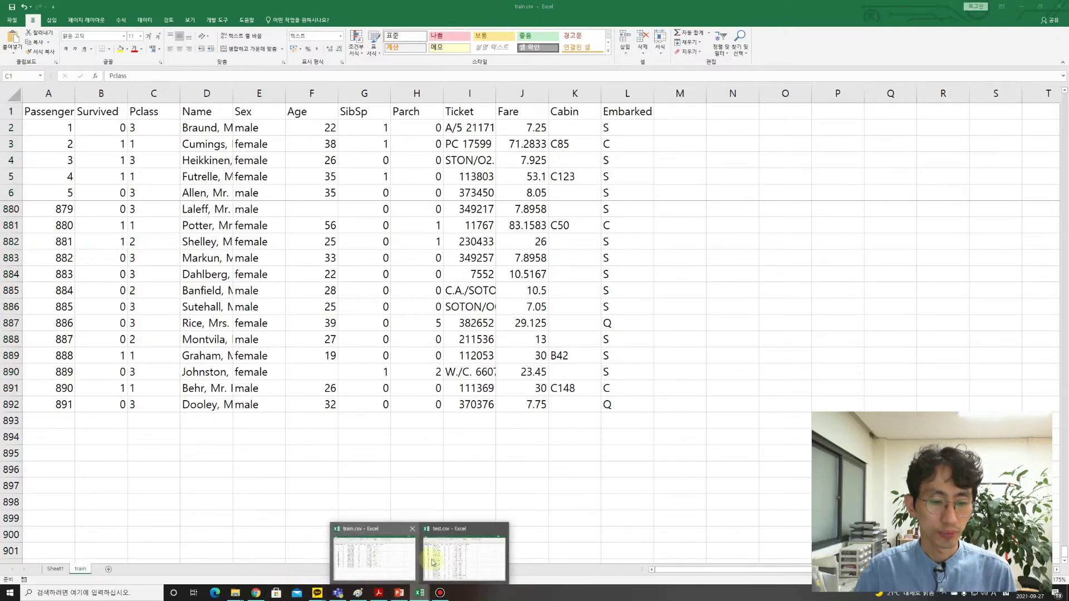
click(449, 562)
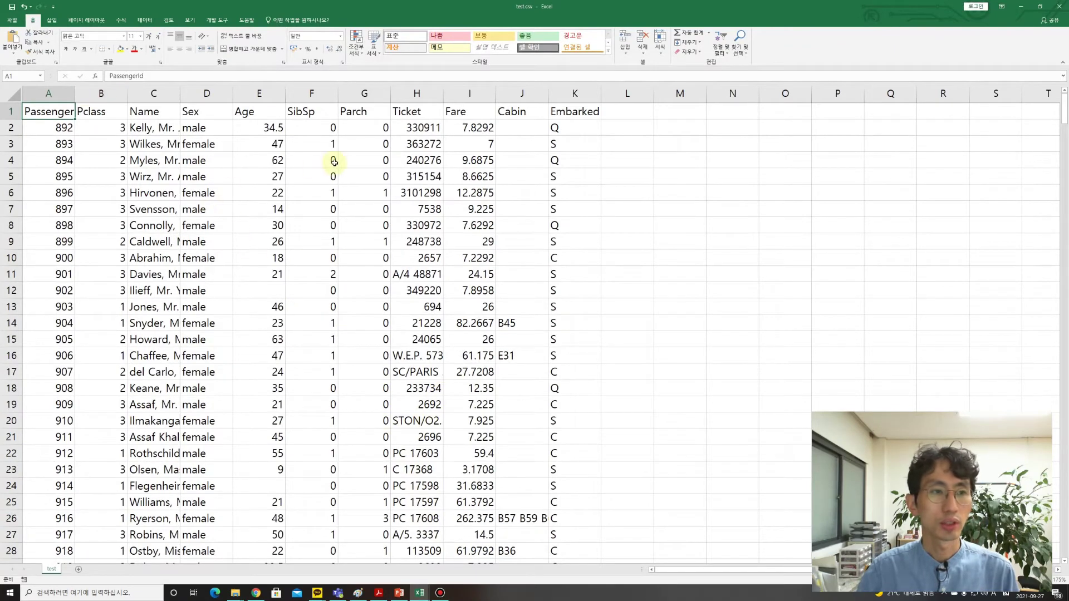
click(124, 124)
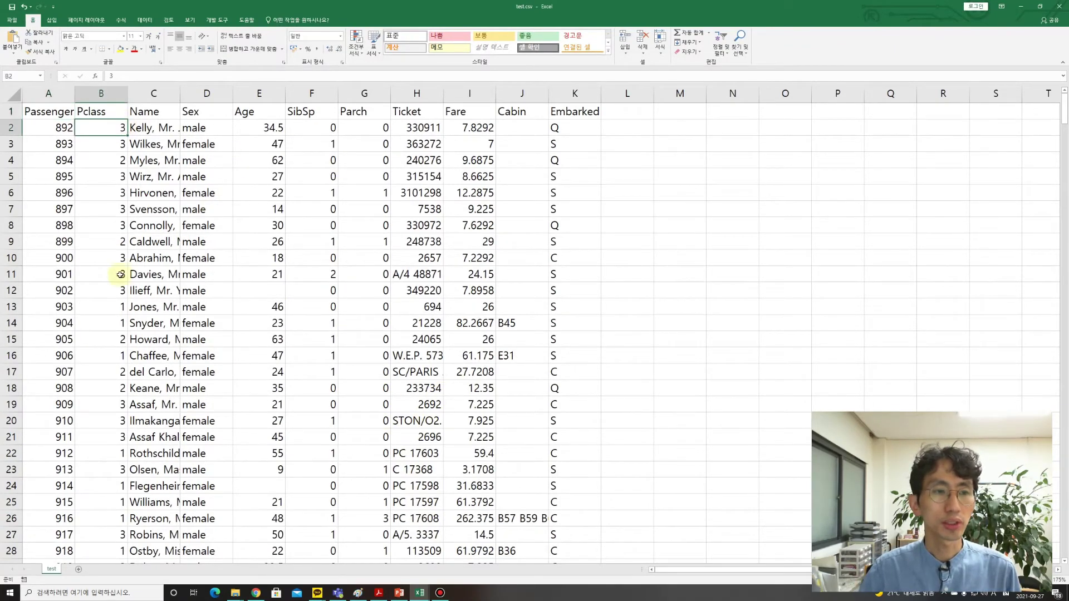
- Add a Survived column header in L1, beside the Embarked column of the test data
click(642, 113)
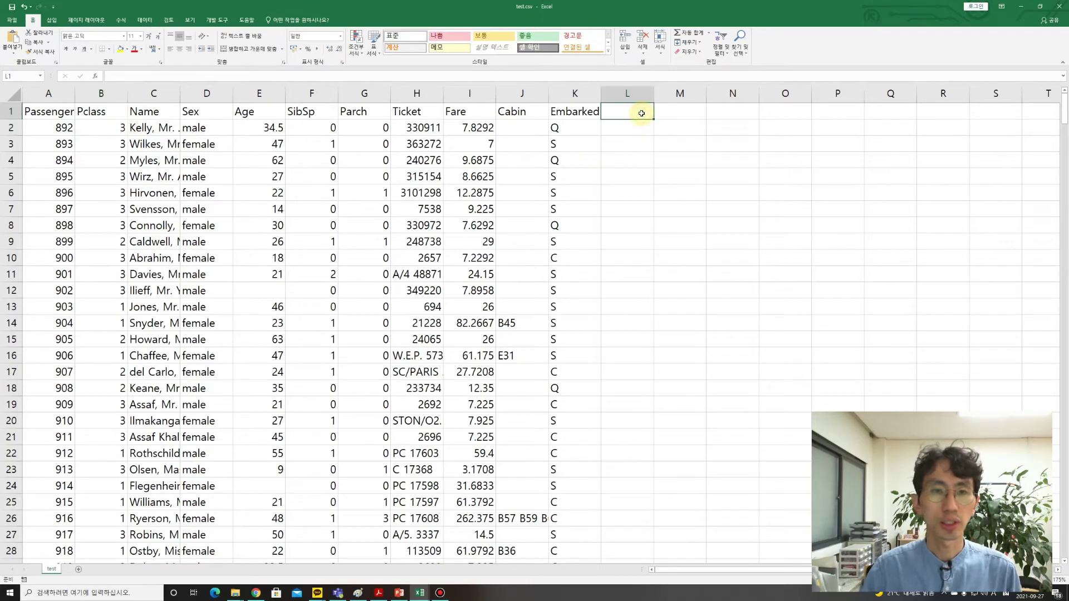
text(Survived)
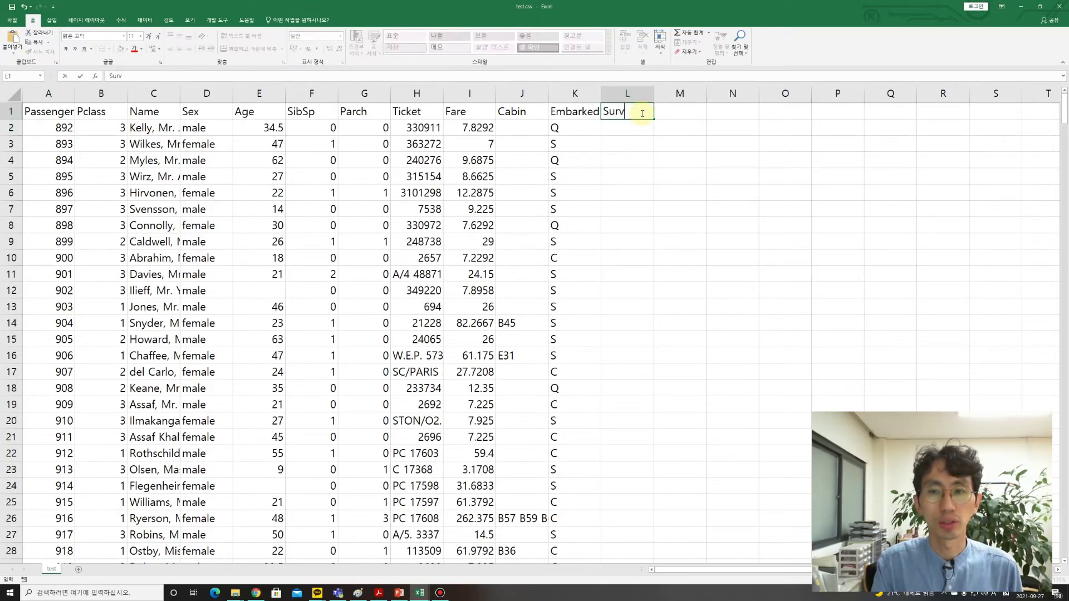
key(Return)
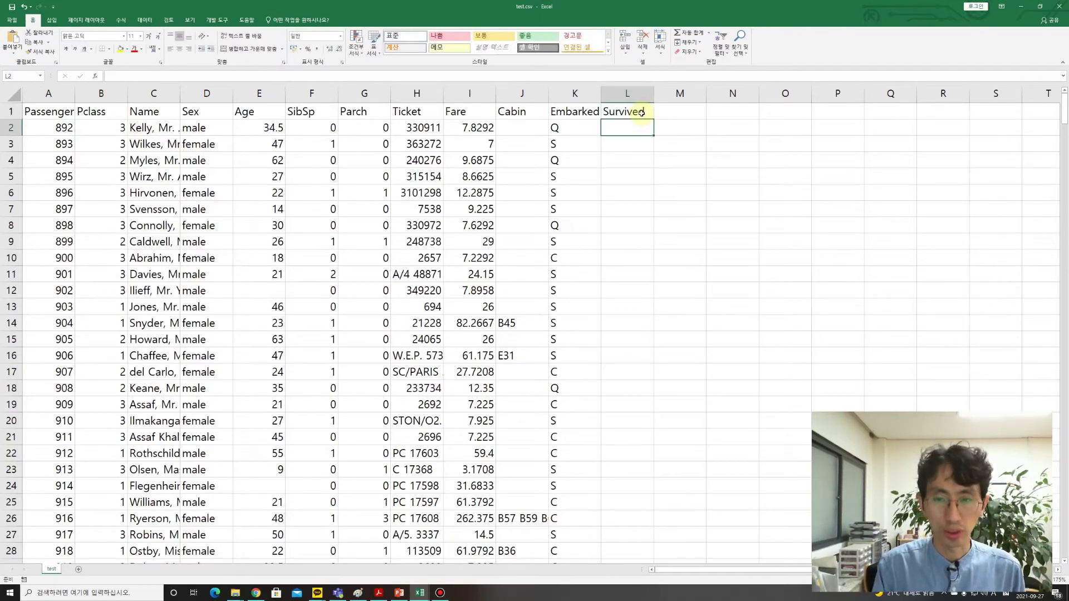
text(=)
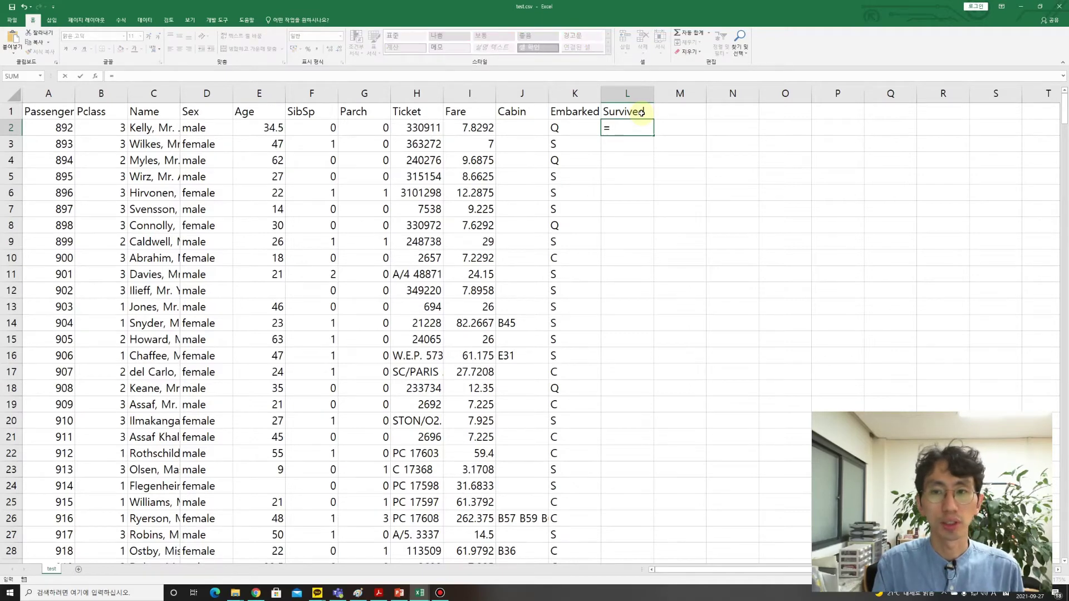
text(if)
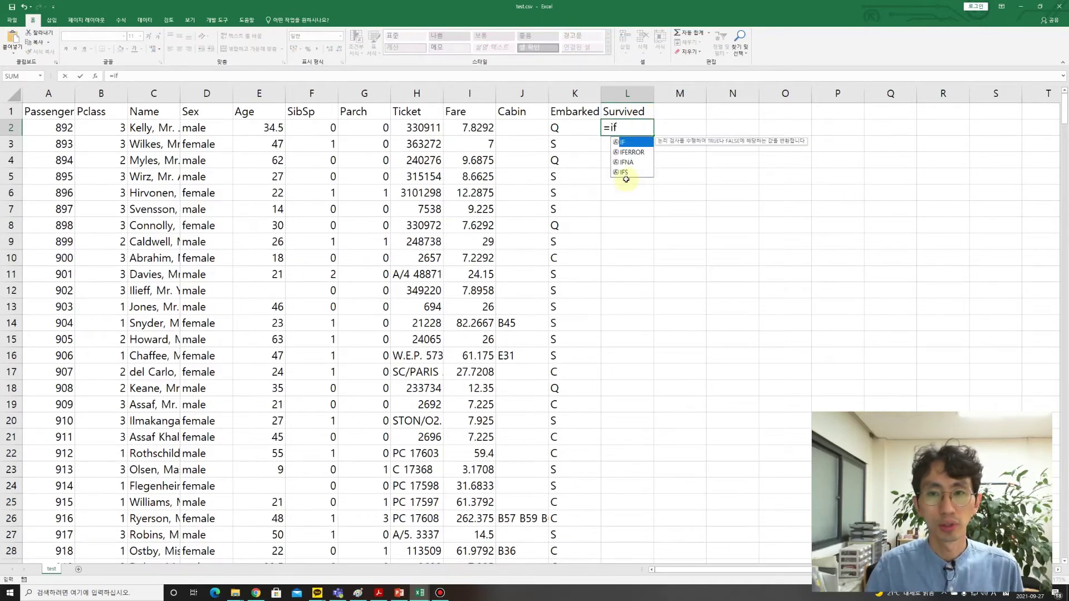
key(Escape)
- Delete the columns from Name to Embarked (C to K), keeping only PassengerId, Pclass and Survived
click(575, 92)
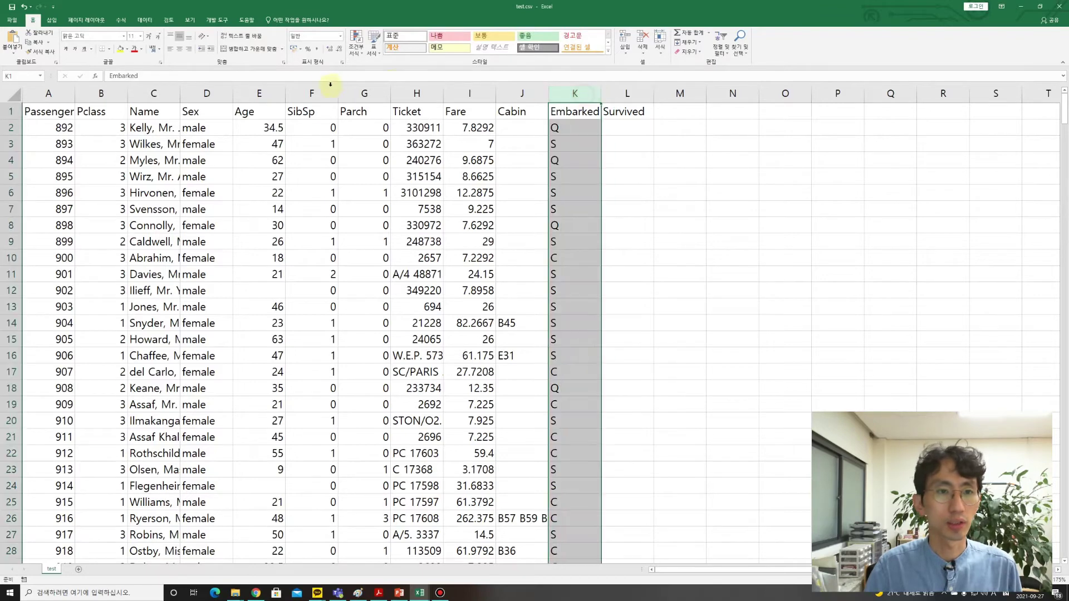
shift+click(223, 88)
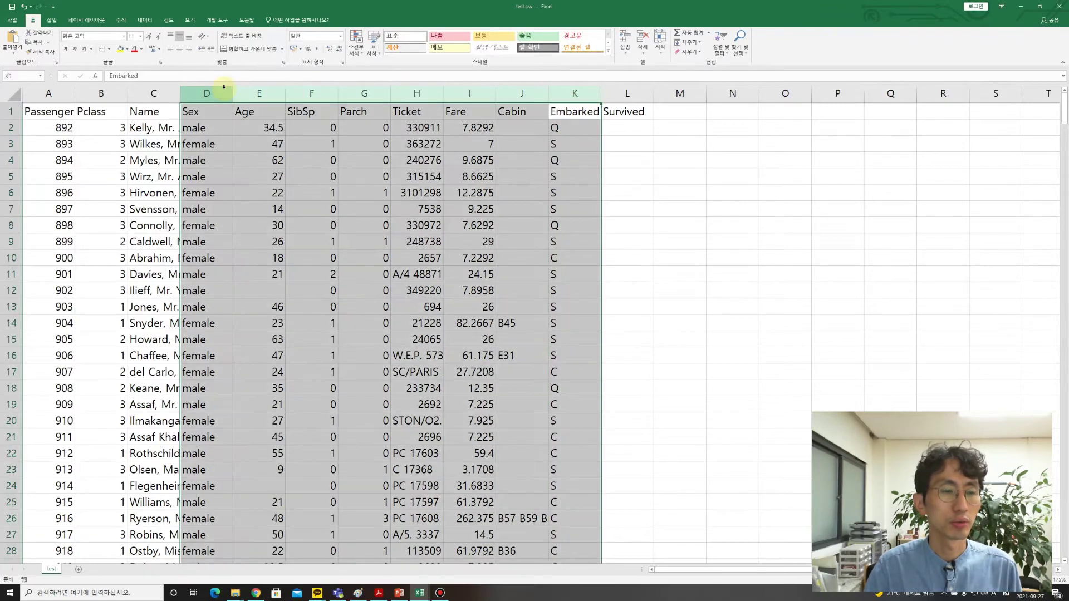
shift+click(163, 94)
right_click(163, 94)
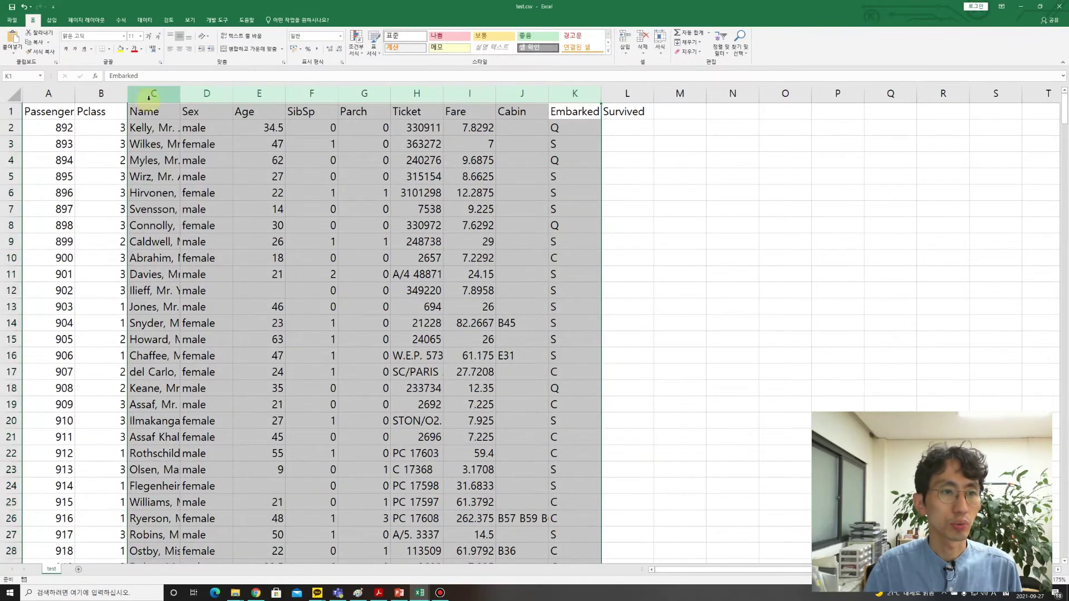
click(231, 169)
click(231, 169)
- Enter the formula =IF(B2=1,1,0) in C2, predicting survival for first-class passengers only, and check it
scroll(262, 177, up, 3)
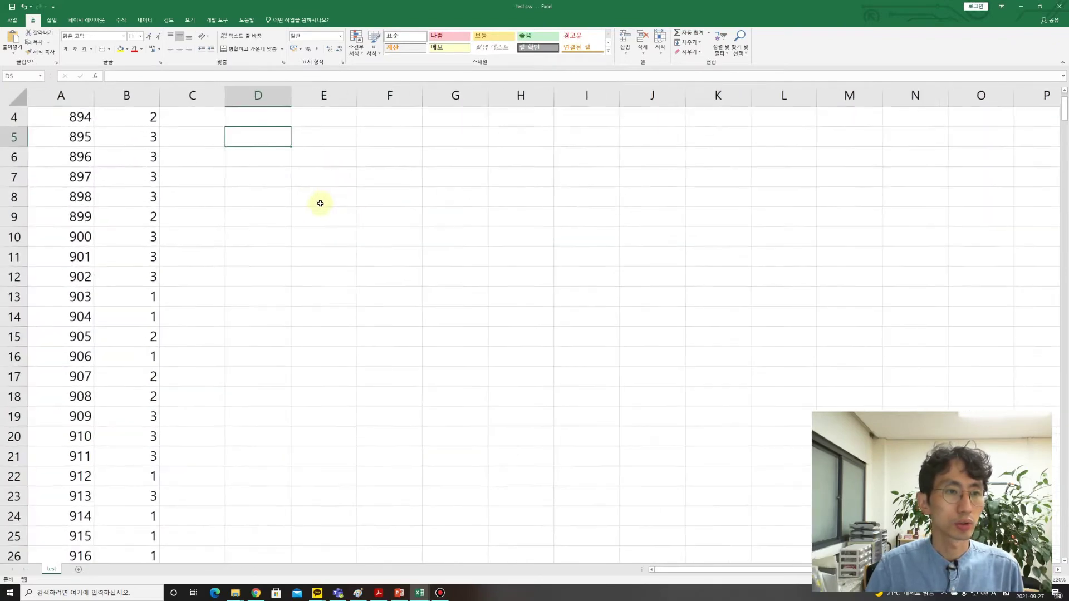
click(210, 139)
scroll(286, 236, down, 2)
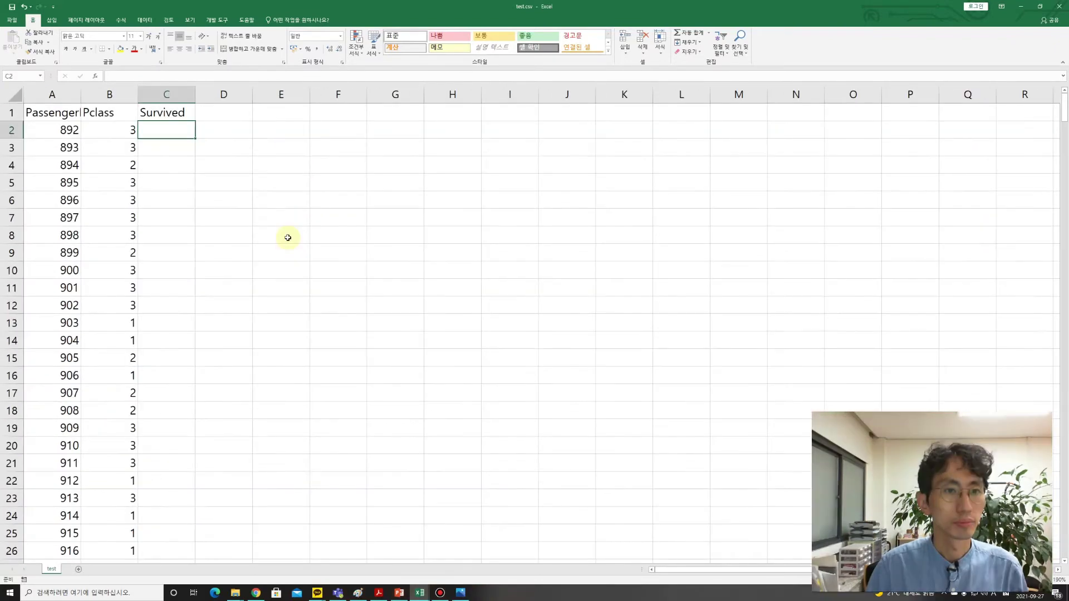
scroll(287, 236, up, 2)
scroll(286, 236, up, 1)
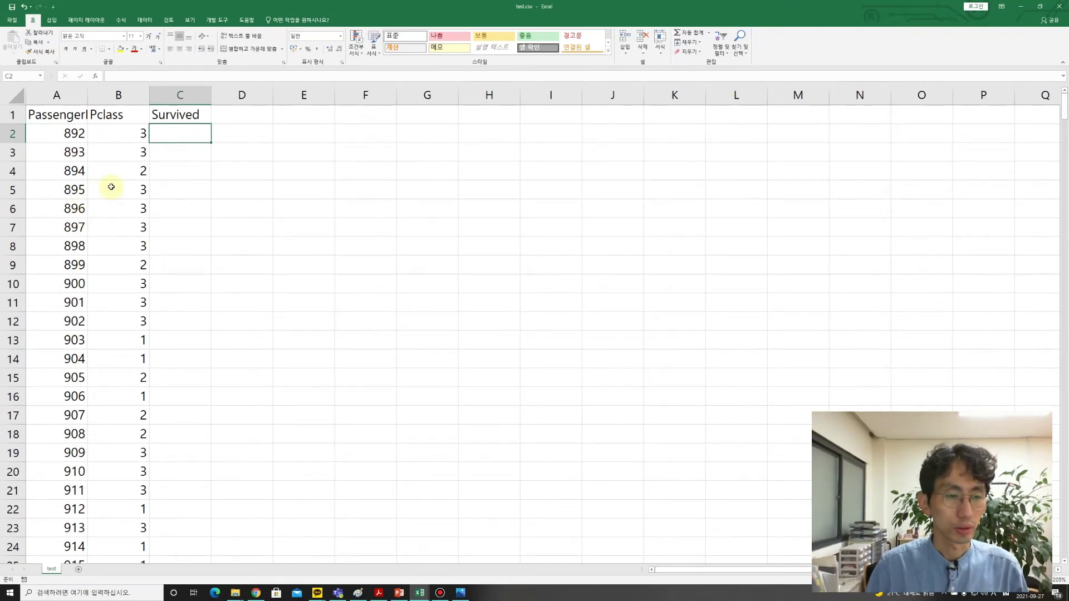
text(=i)
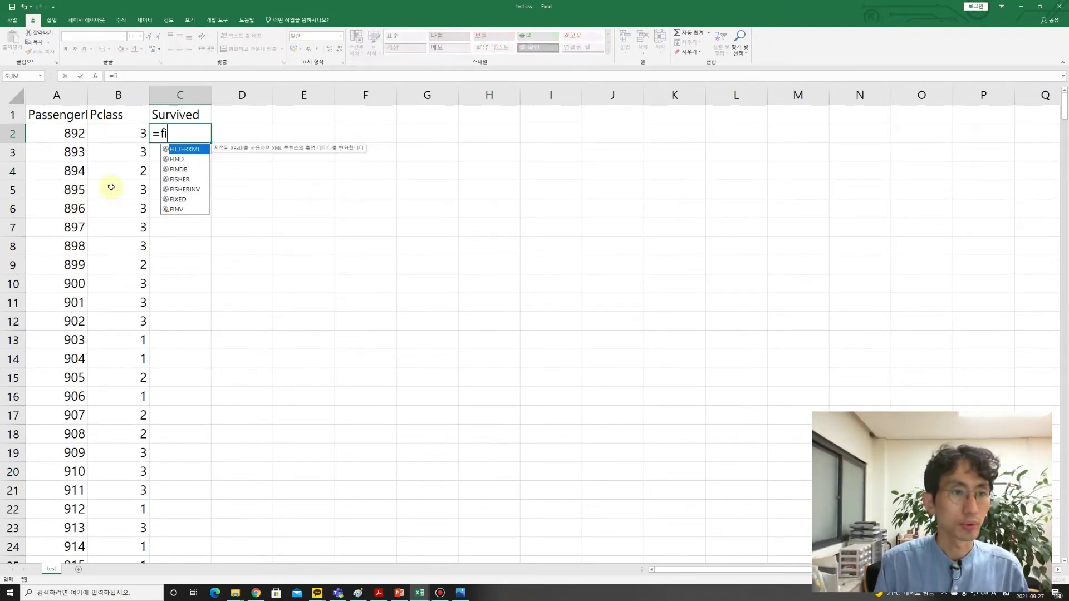
key(BackSpace)
text(if)
click(120, 132)
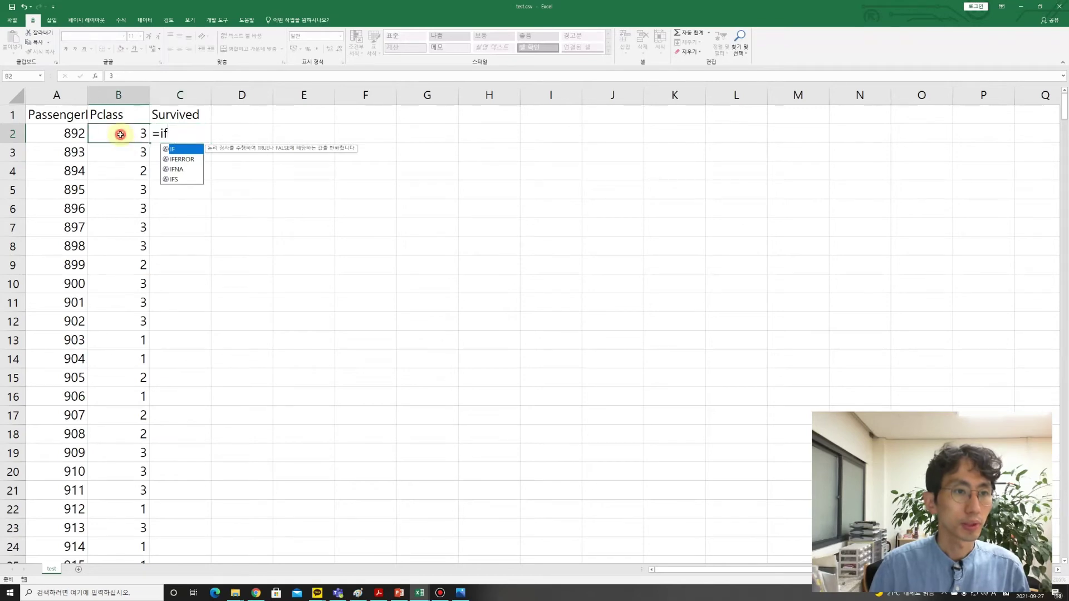
click(153, 131)
double_click(174, 136)
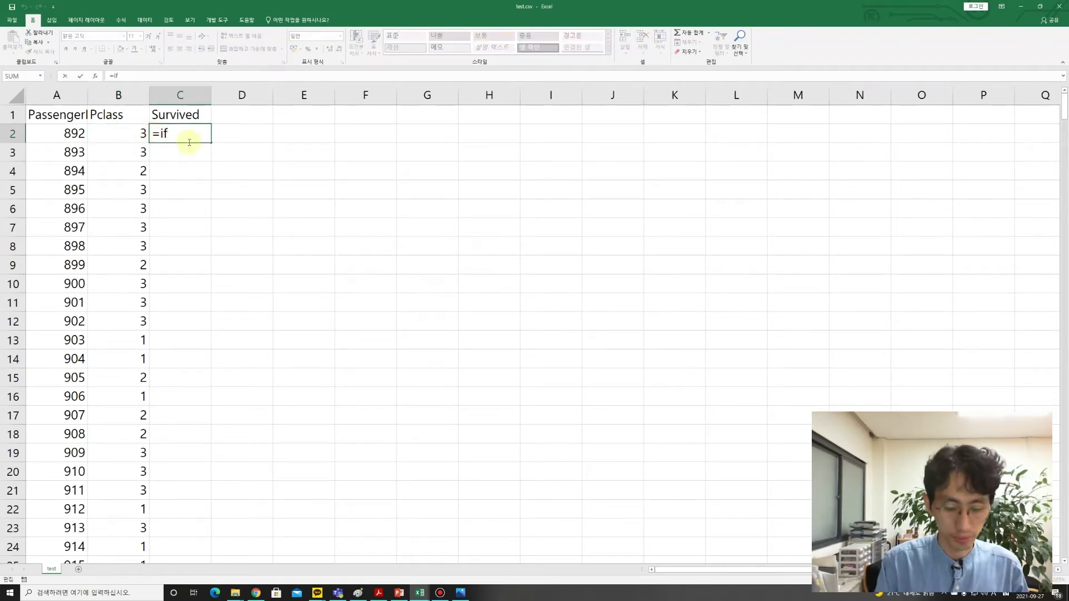
text(()
click(139, 134)
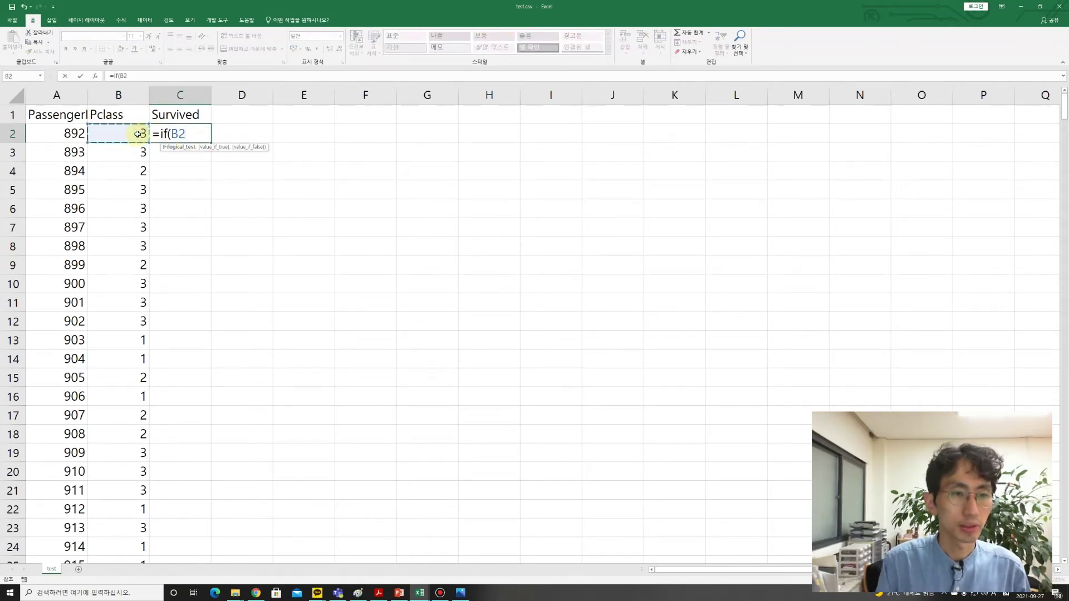
text(==1)
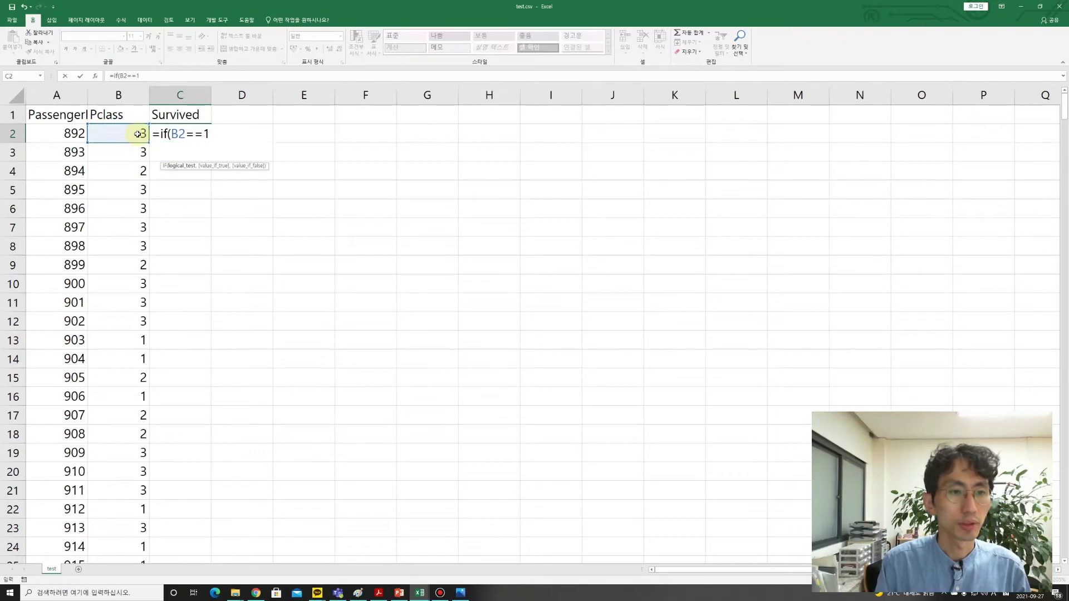
text(,1,0)
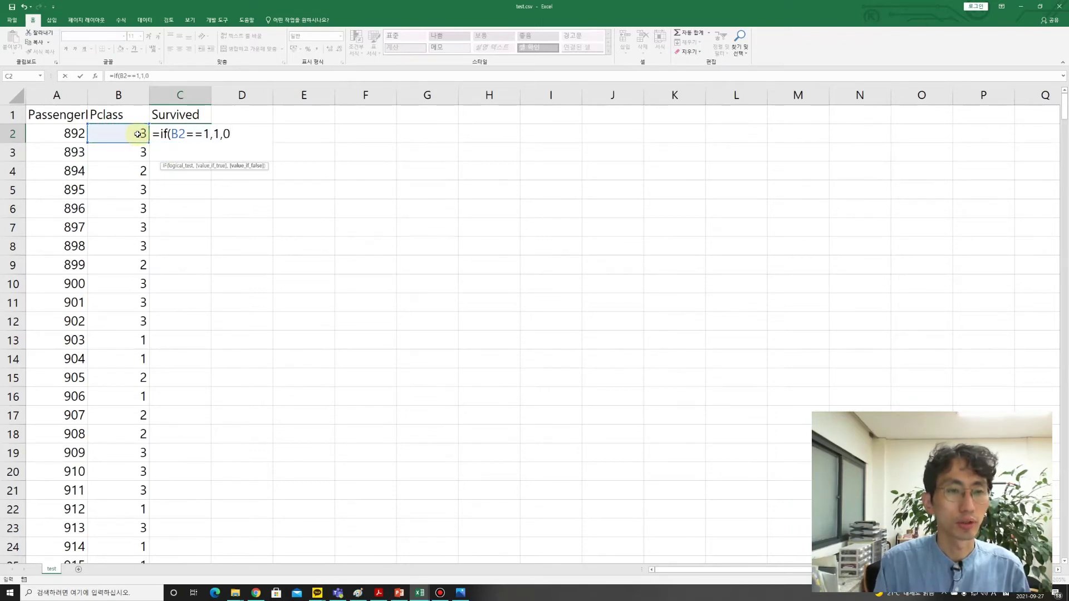
text())
key(Return)
key(Return)
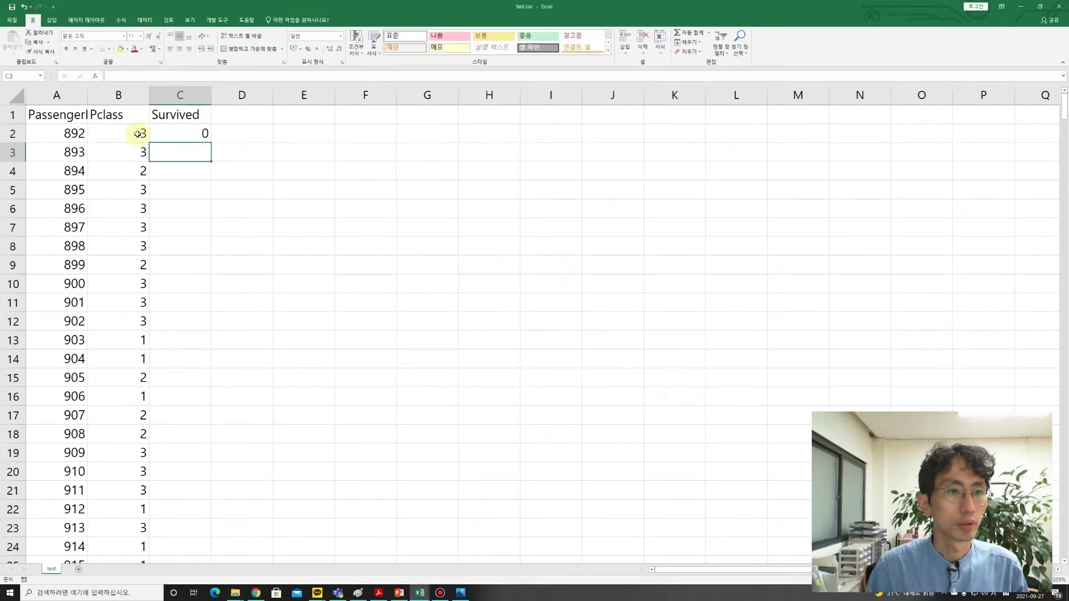
key(Up)
key(F2)
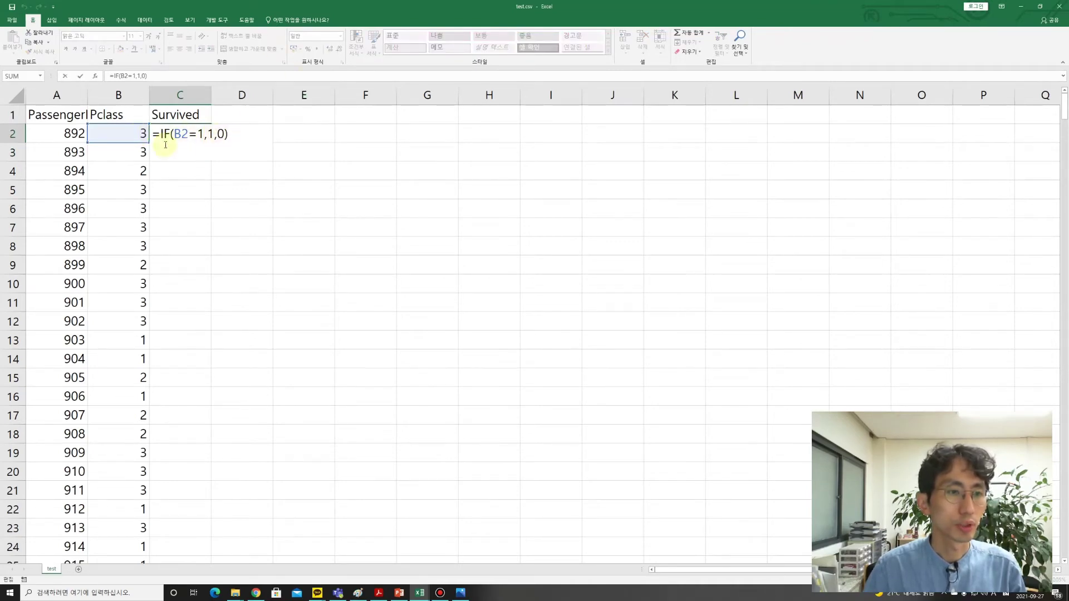
key(Escape)
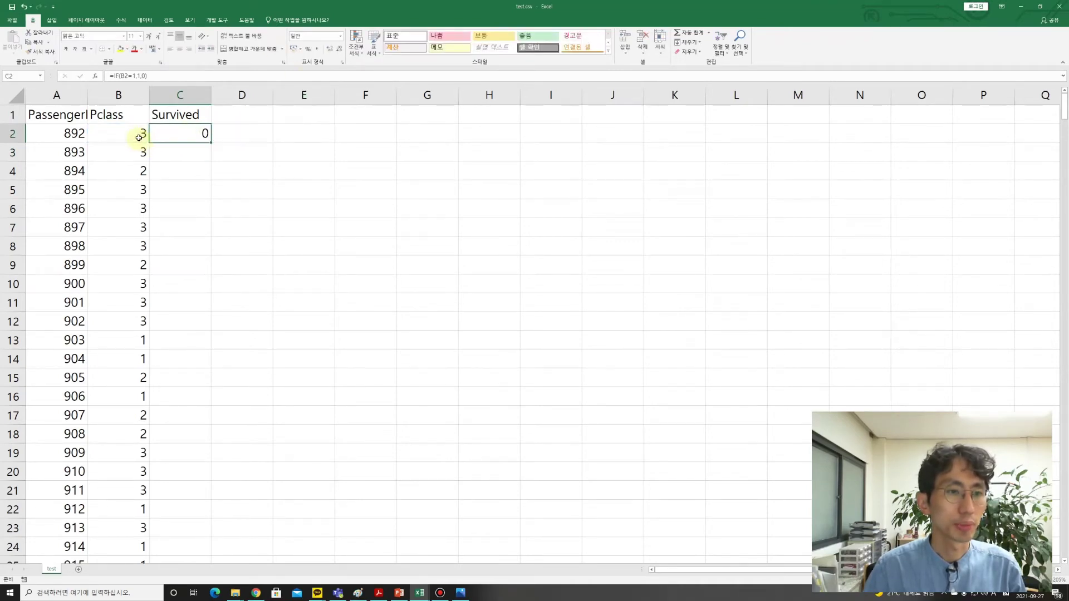
- Freeze rows 1 to 6 of the sheet and bring the last data row, 419, into view
click(47, 228)
click(189, 20)
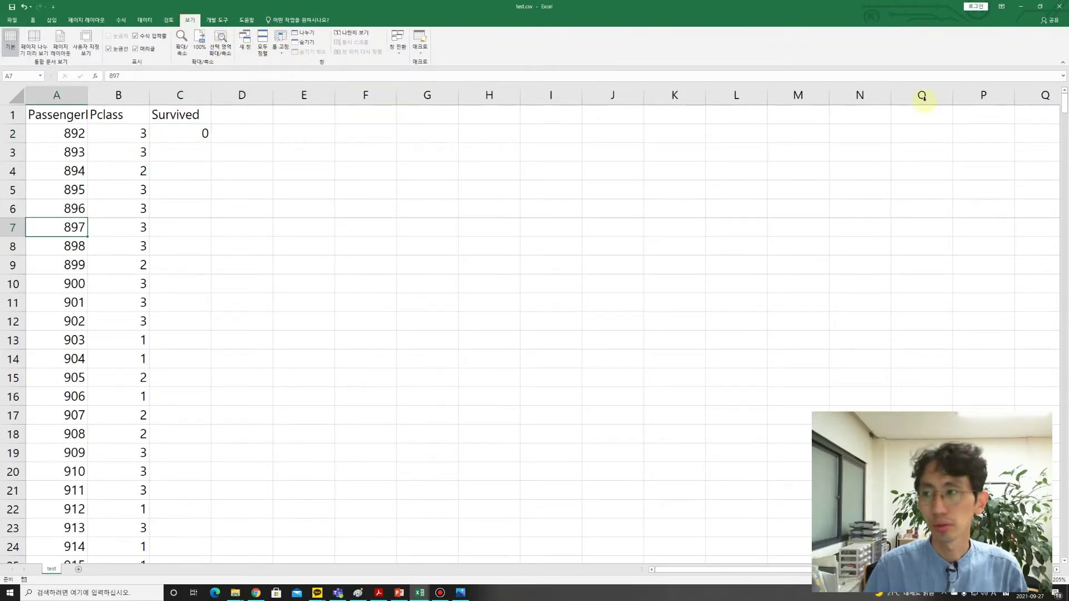
drag(1062, 106, 1063, 549)
scroll(228, 310, down, 5)
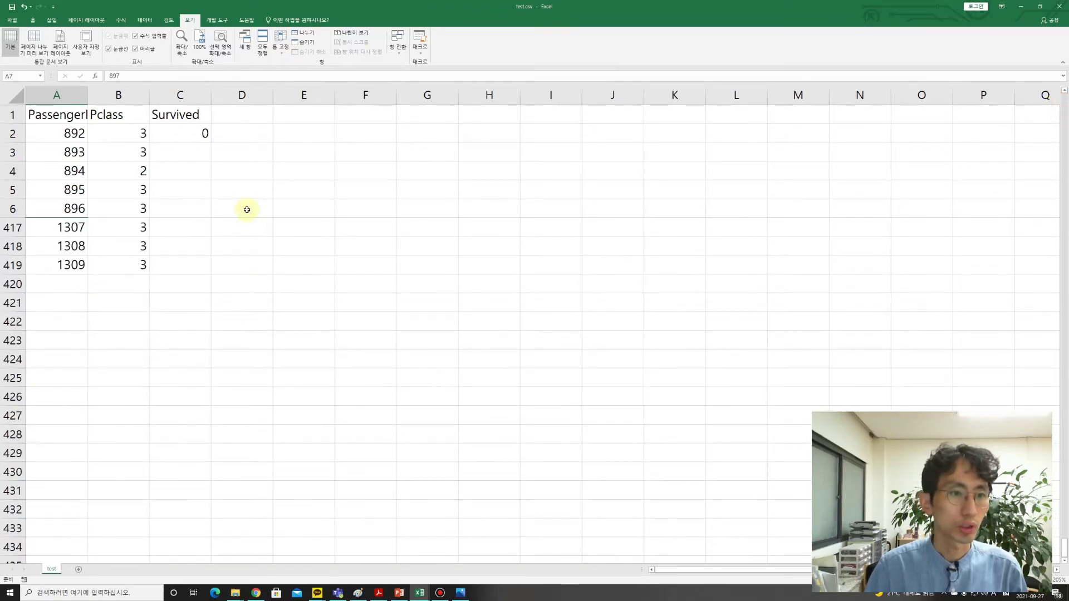
- Fill the IF formula from C2 down the Survived column to C419
click(198, 144)
click(201, 134)
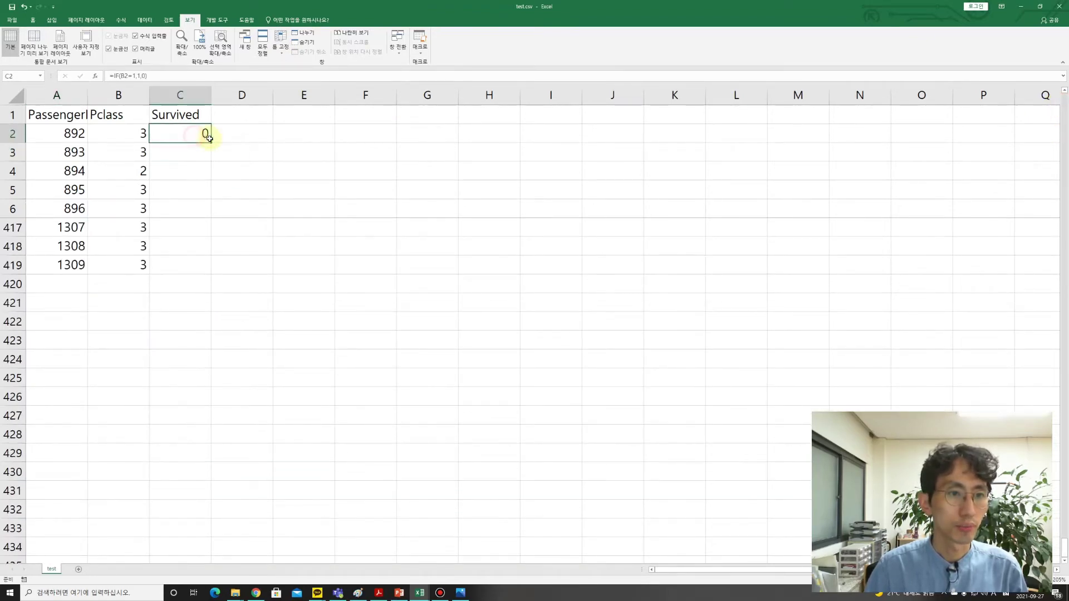
drag(210, 142, 216, 267)
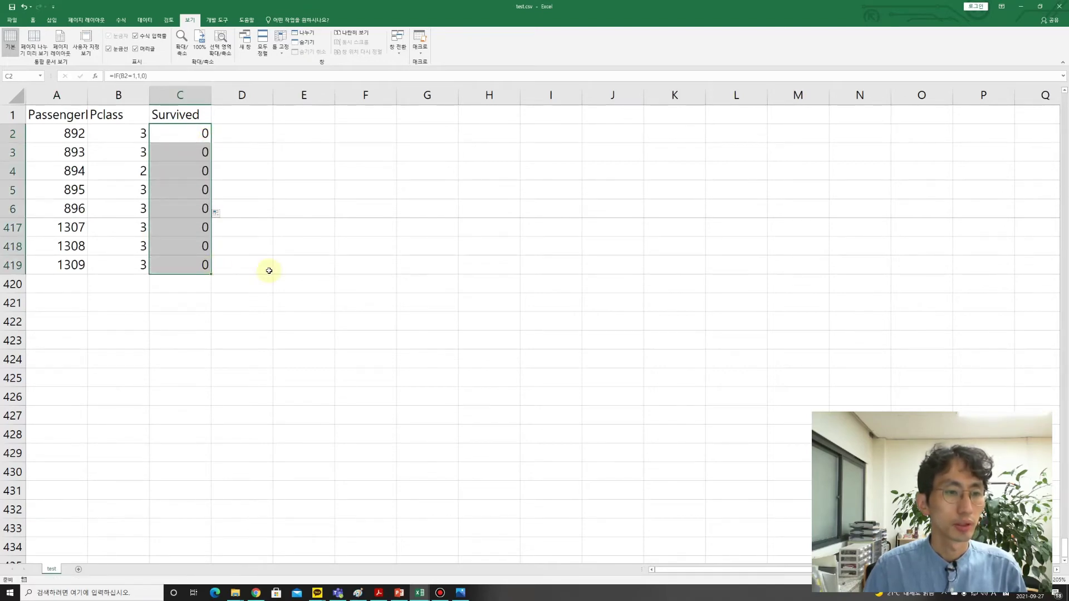
scroll(269, 271, up, 3)
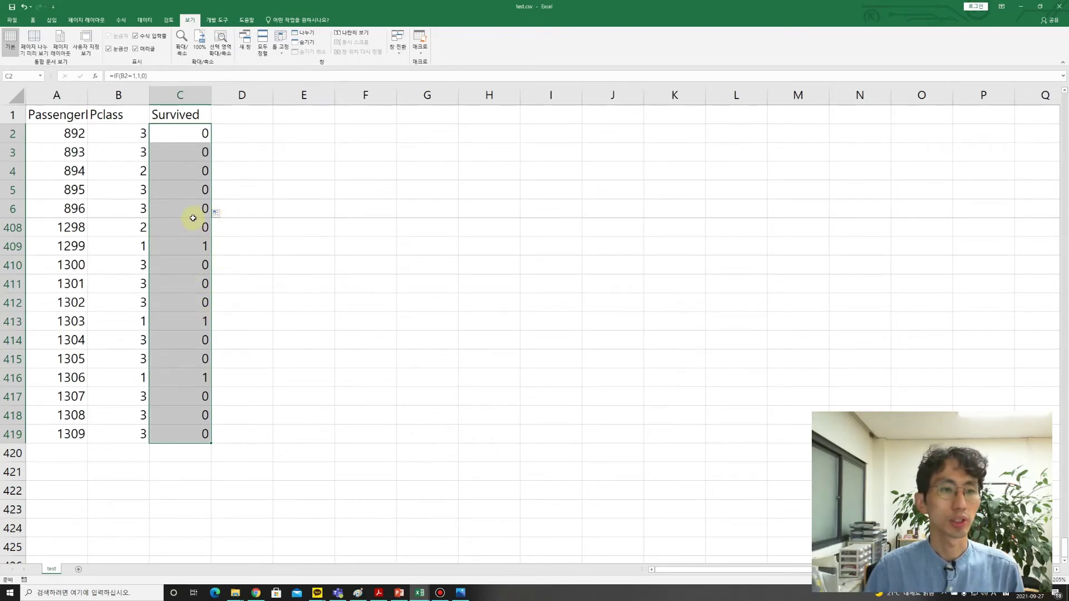
- Copy the whole Survived column C and paste it as values only over the Pclass column, starting at B1
key(ctrl+c)
click(127, 136)
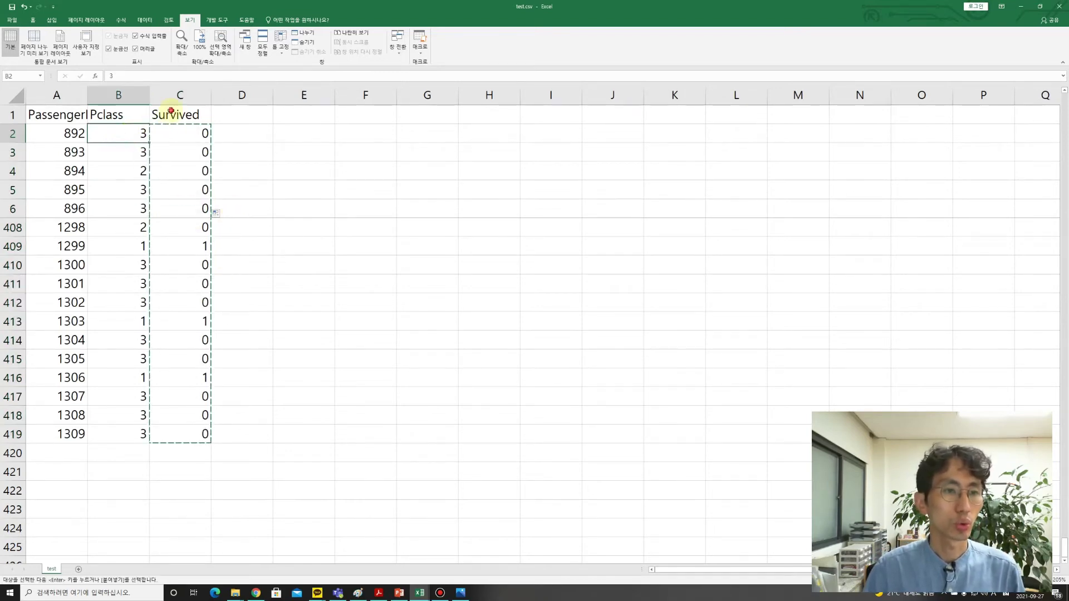
click(174, 113)
click(180, 95)
key(ctrl+c)
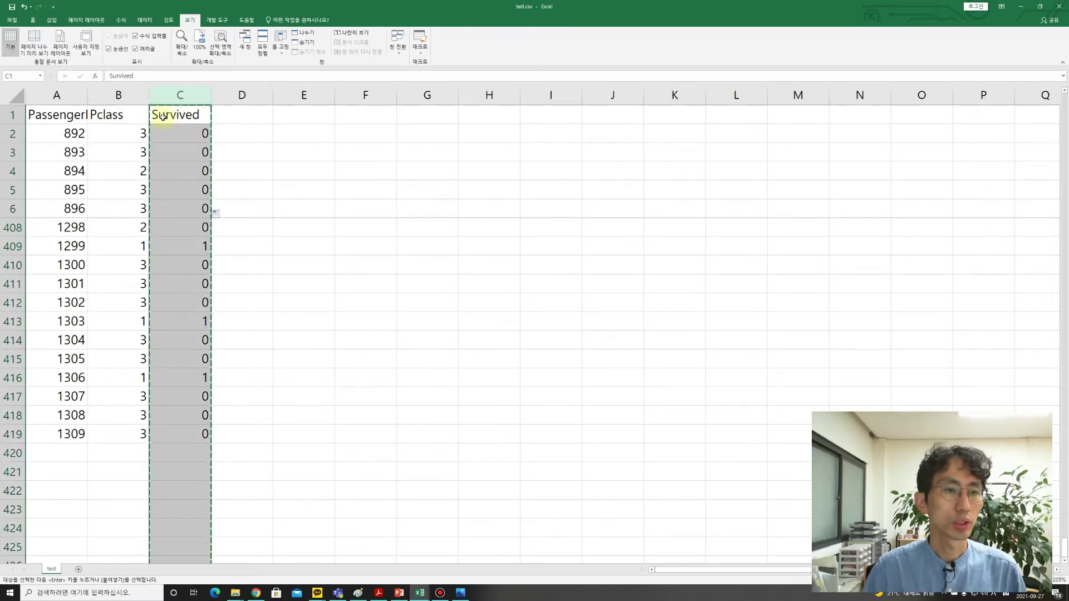
right_click(134, 115)
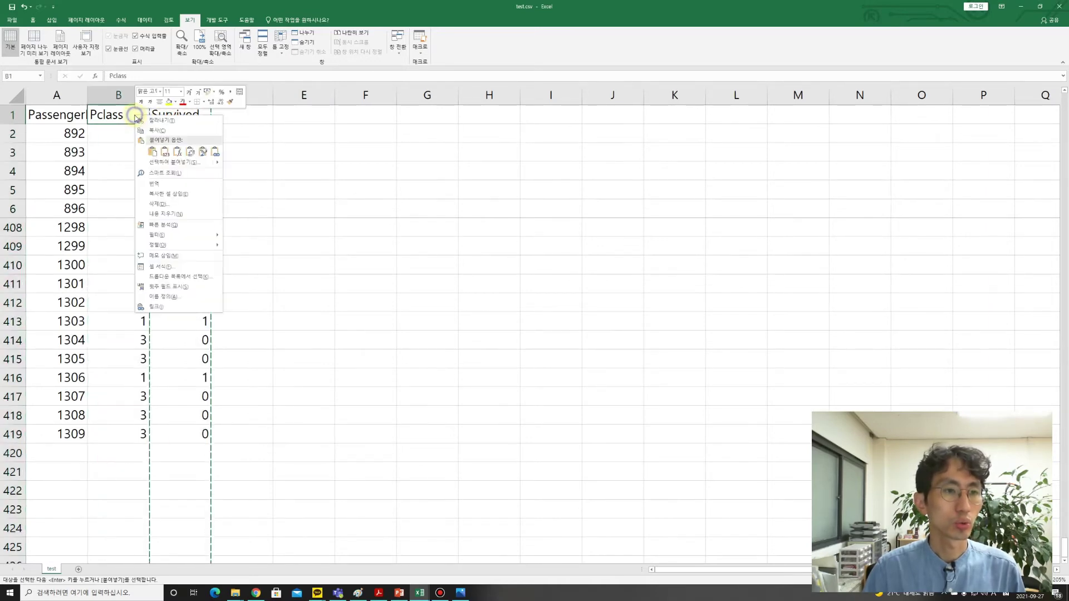
click(172, 162)
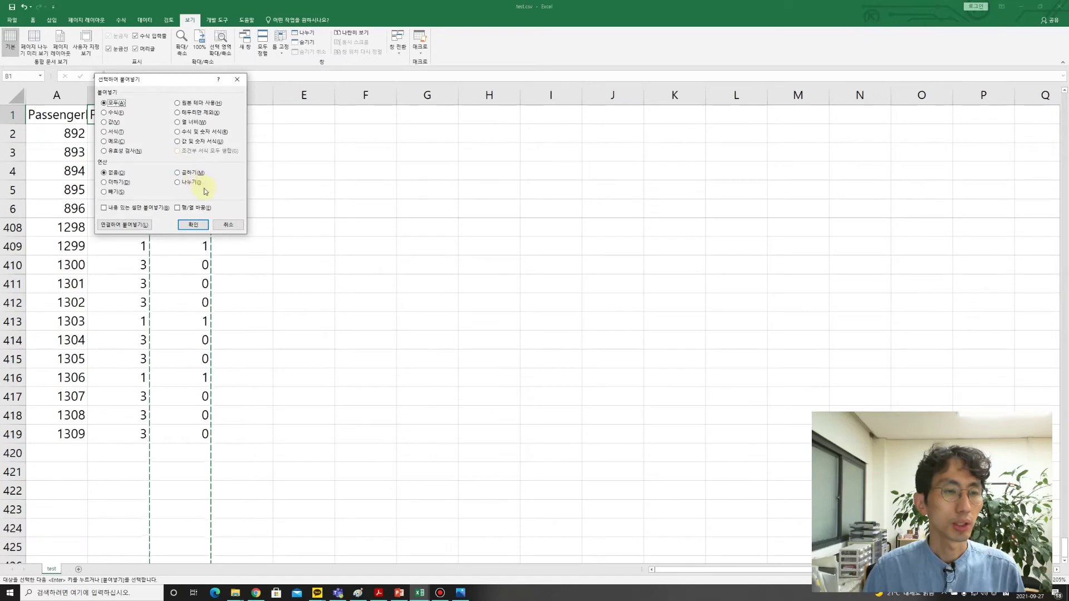
key(v)
click(192, 224)
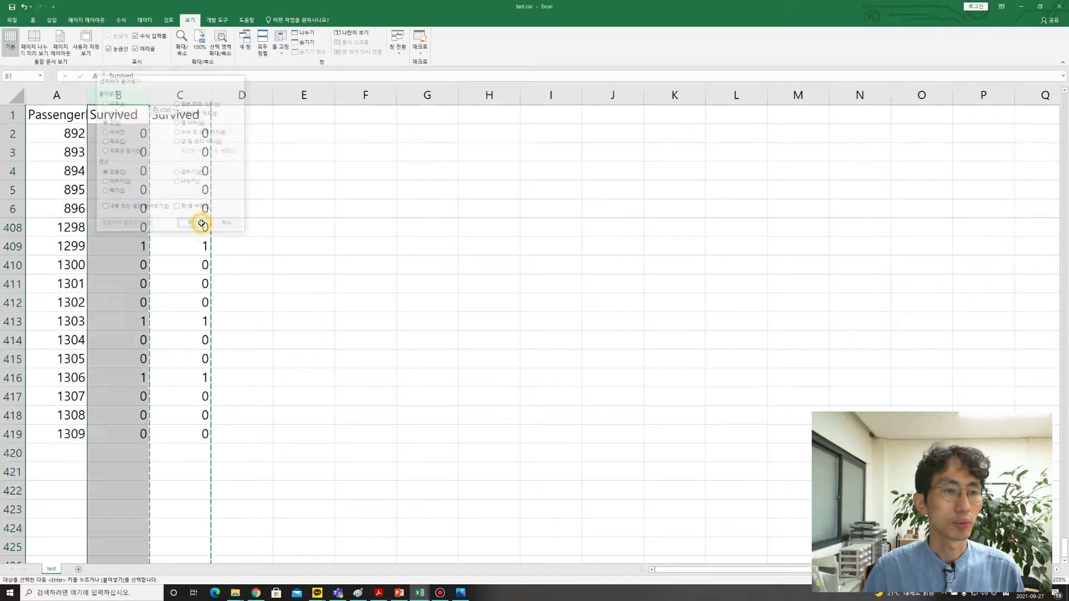
key(Escape)
click(200, 265)
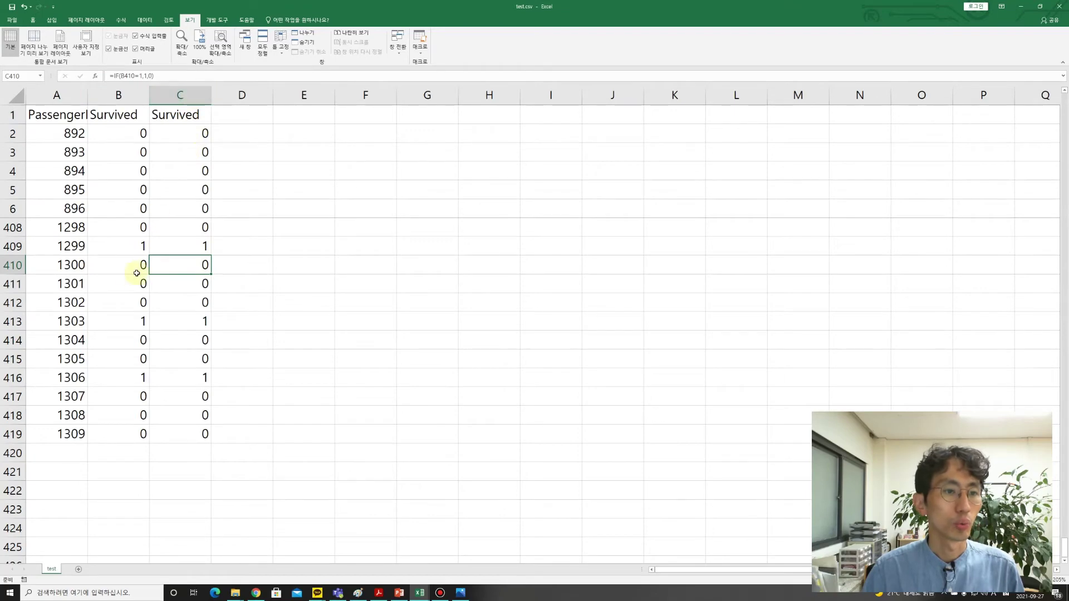
- Delete the formula-based Survived column C, keeping only PassengerId and the pasted Survived values
right_click(180, 95)
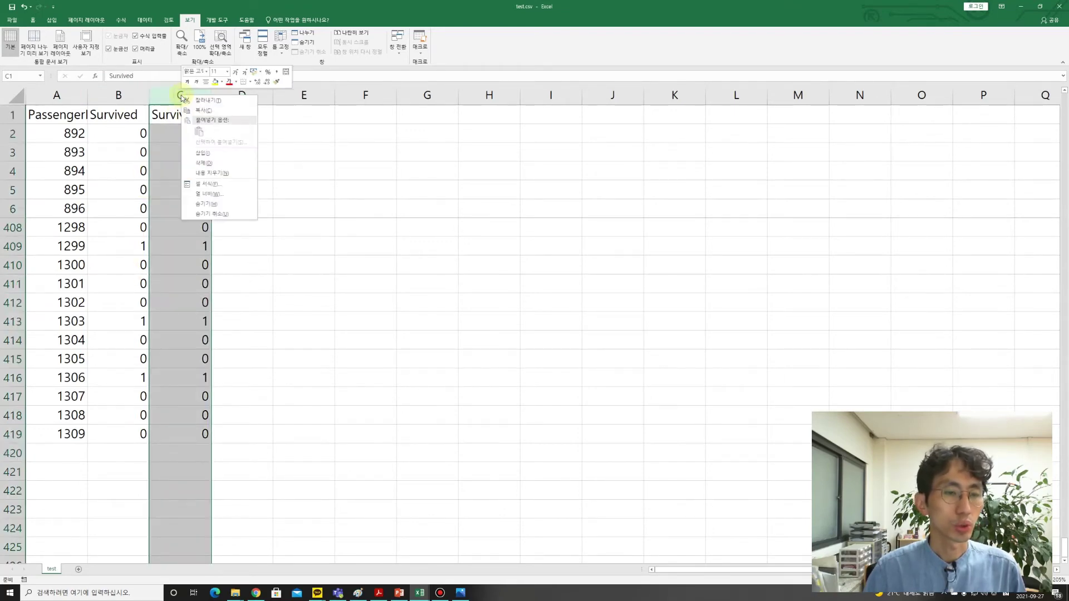
click(203, 162)
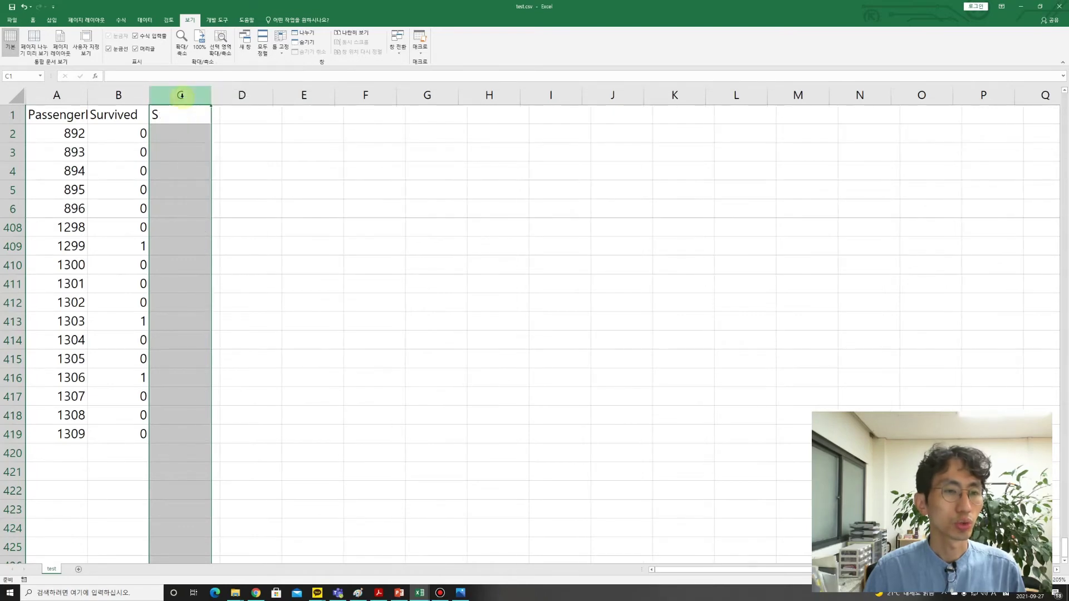
click(204, 195)
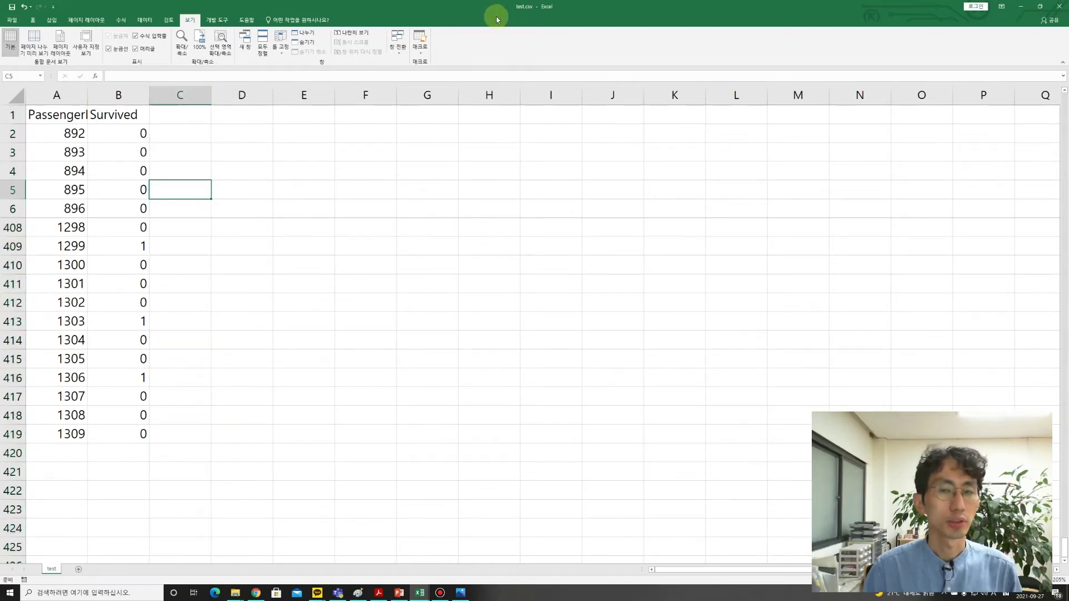
- Save the workbook as submit_pclass.csv in the sample data folder in CSV format, replacing the existing file
click(12, 21)
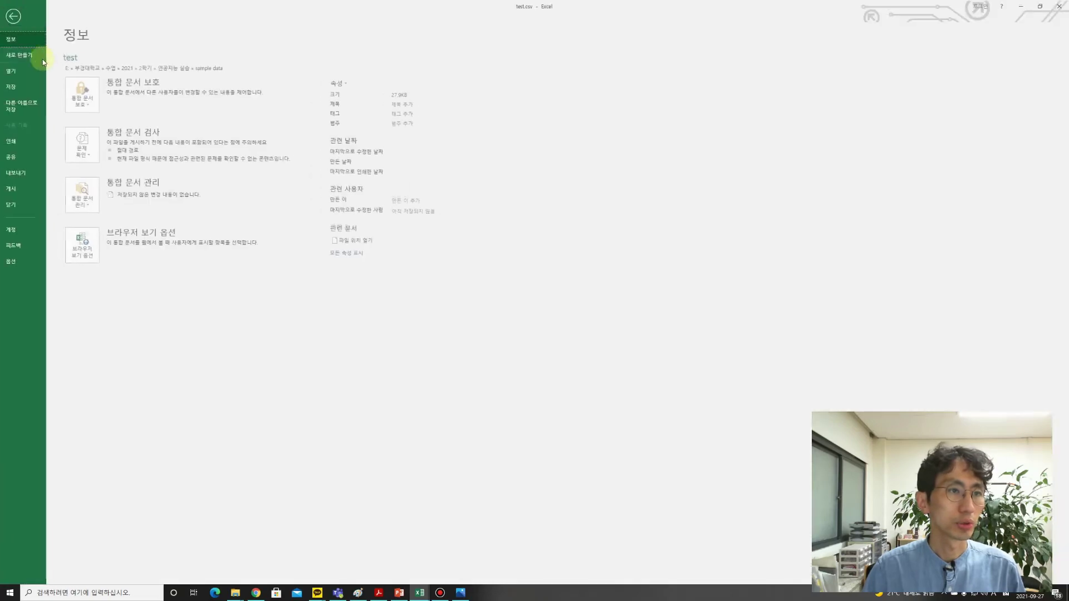
click(42, 103)
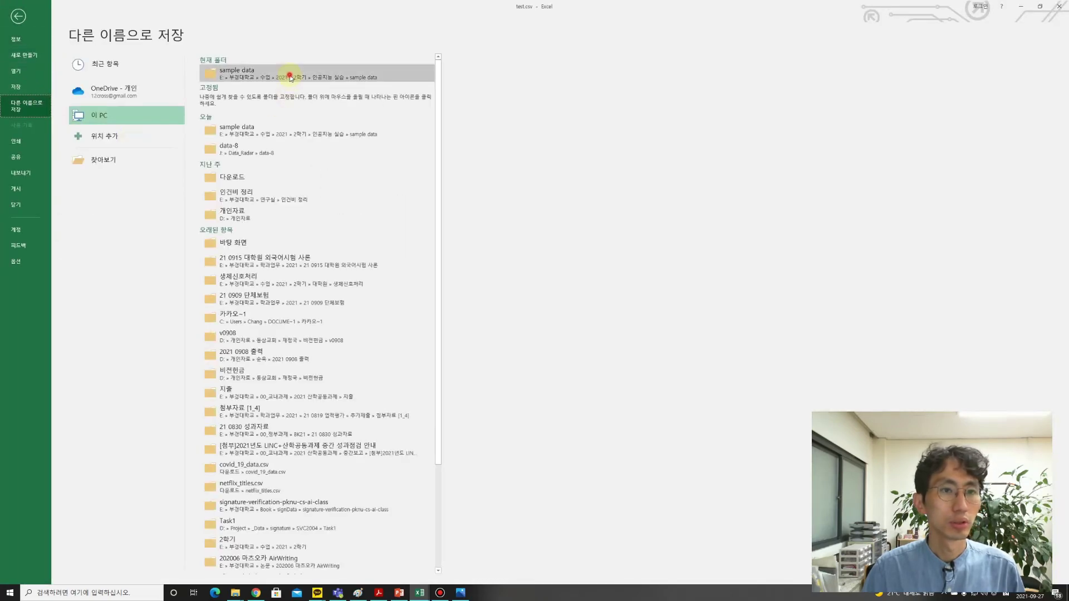
click(359, 128)
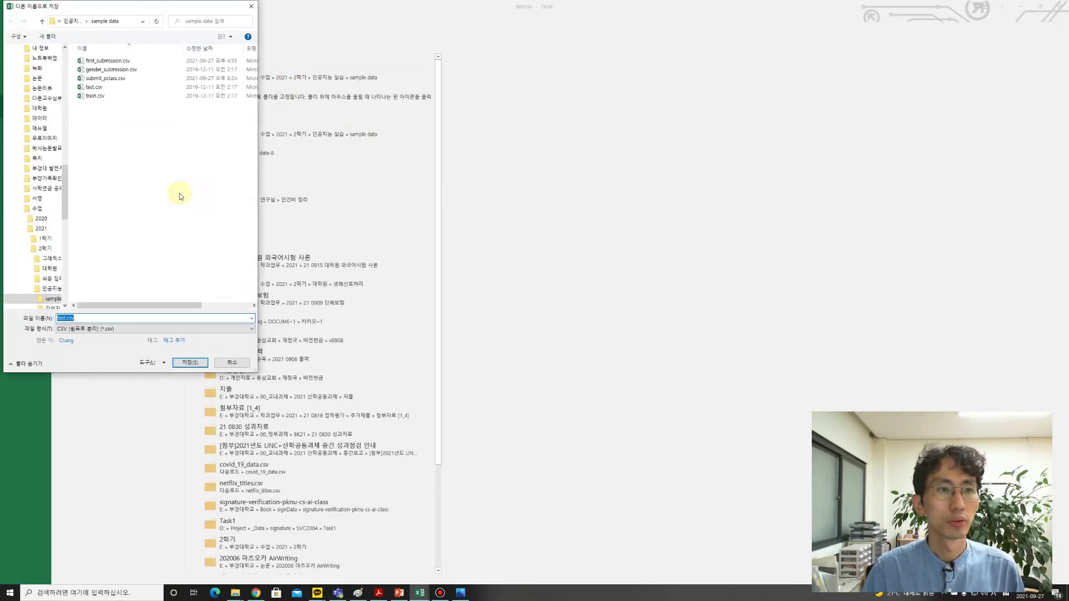
click(131, 79)
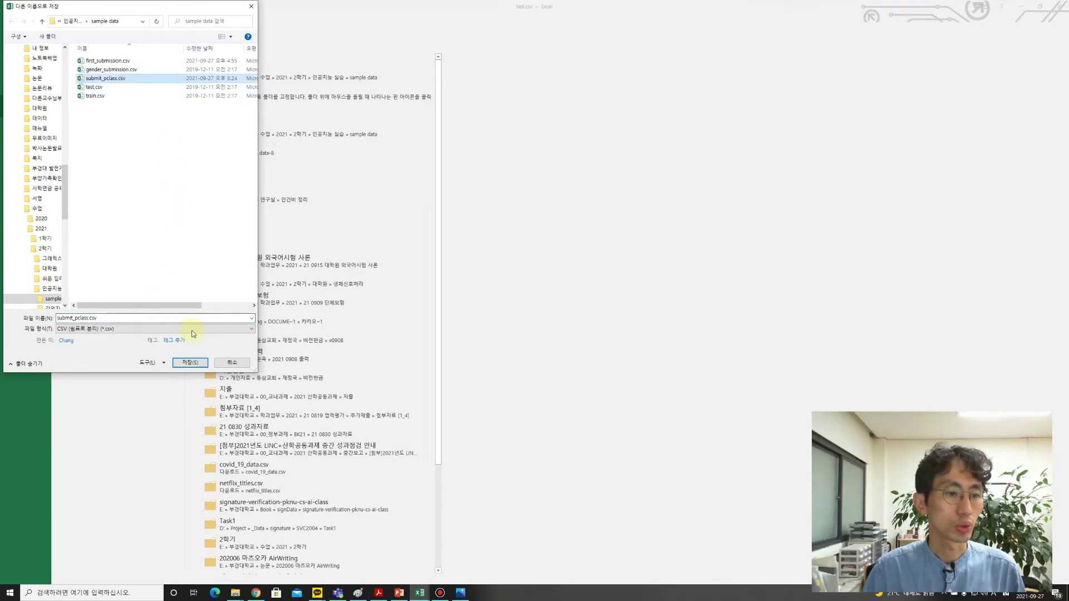
click(190, 363)
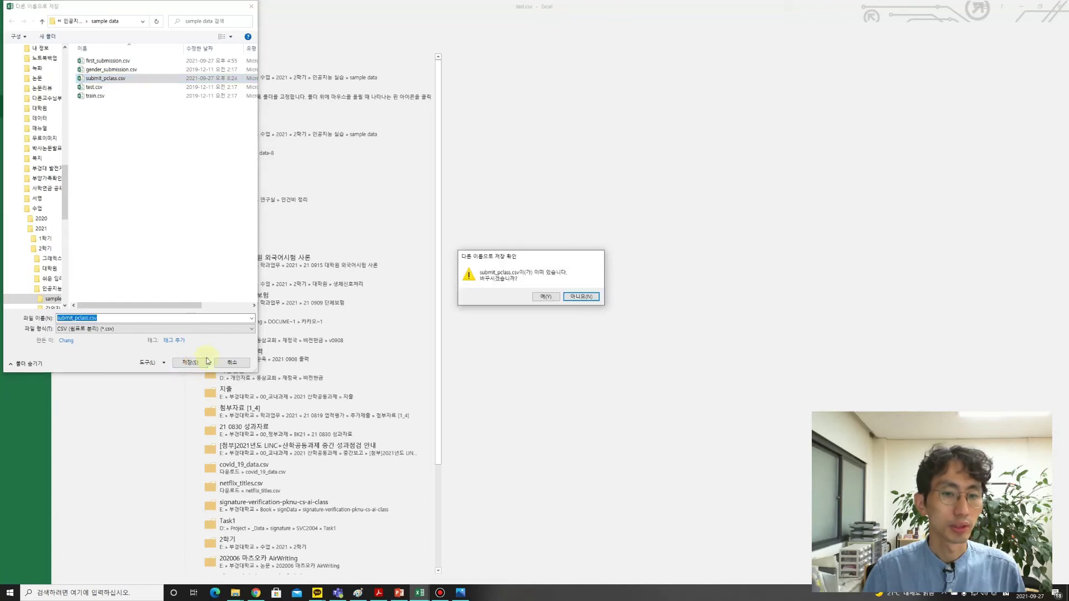
click(546, 296)
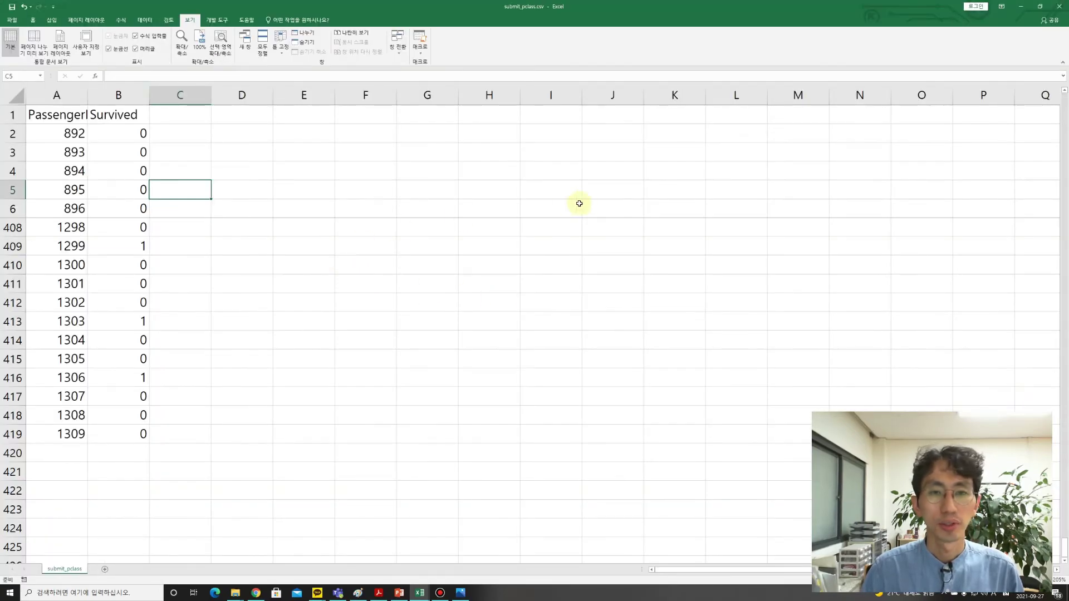
click(668, 159)
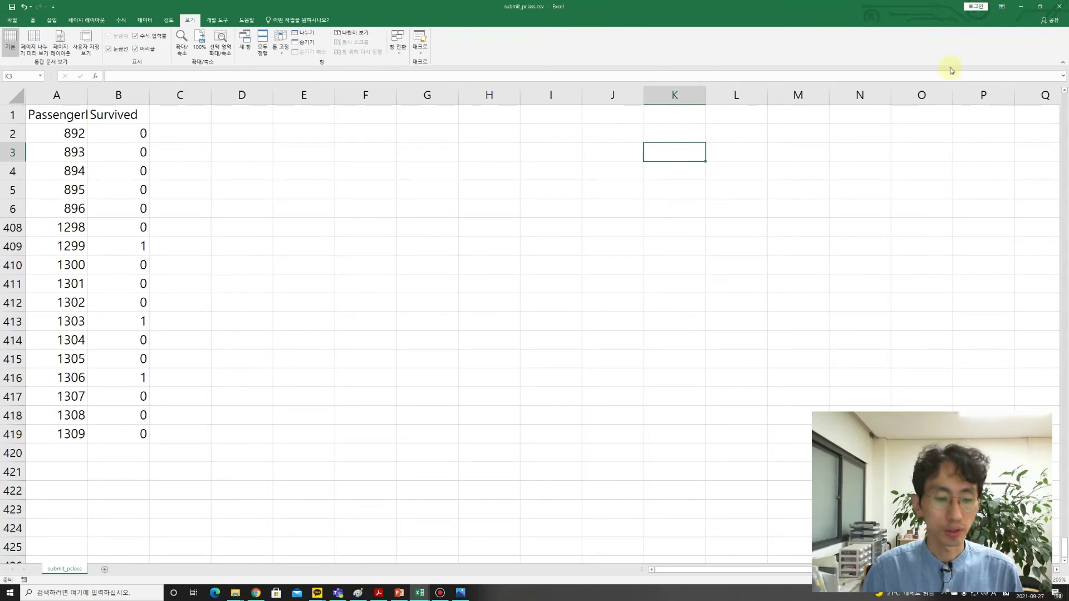
- Switch to Kaggle in Chrome, search the site for titanic and open the Titanic - Machine Learning from Disaster competition
click(256, 592)
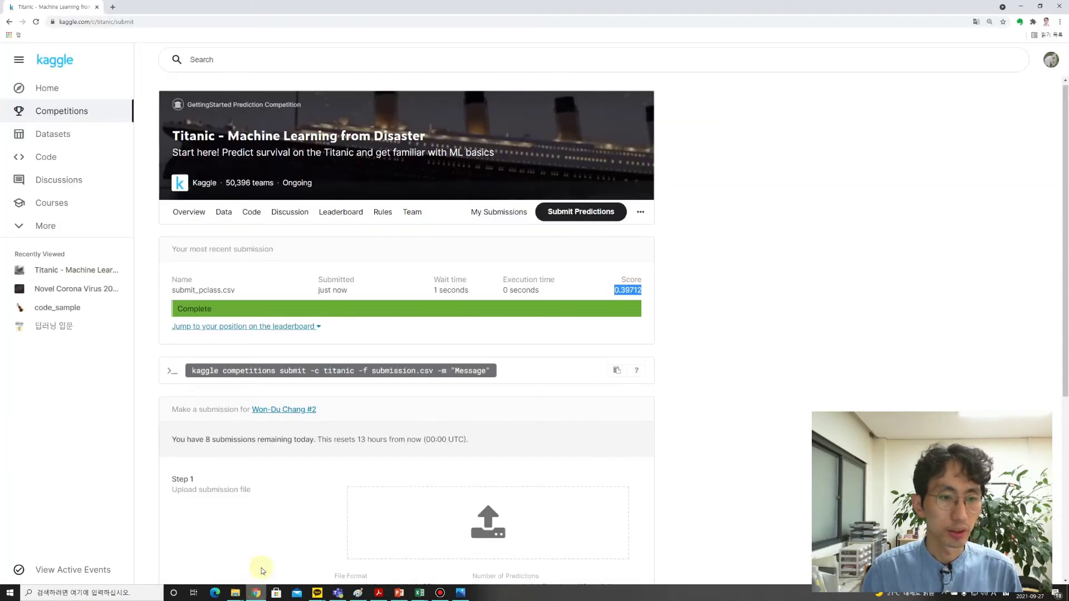
click(77, 111)
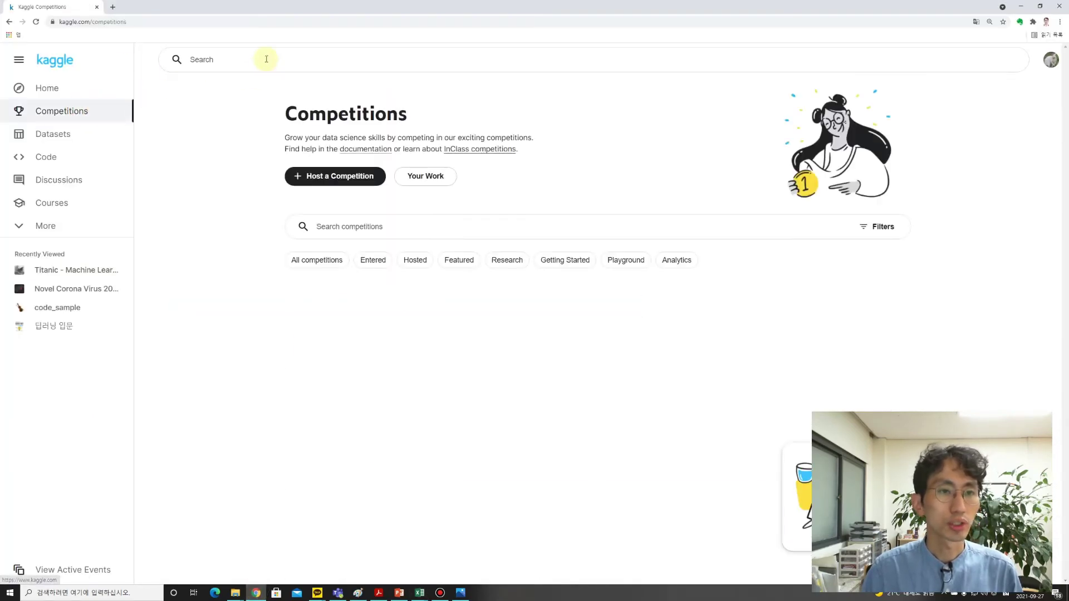
click(266, 59)
text(ti)
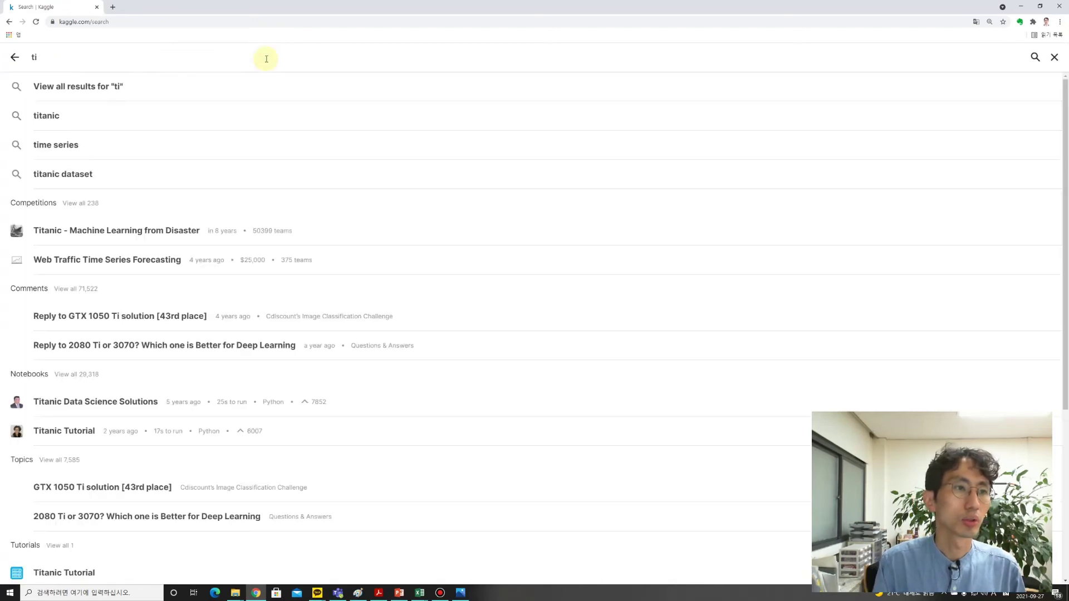
text(ta)
key(BackSpace)
key(BackSpace)
text(t)
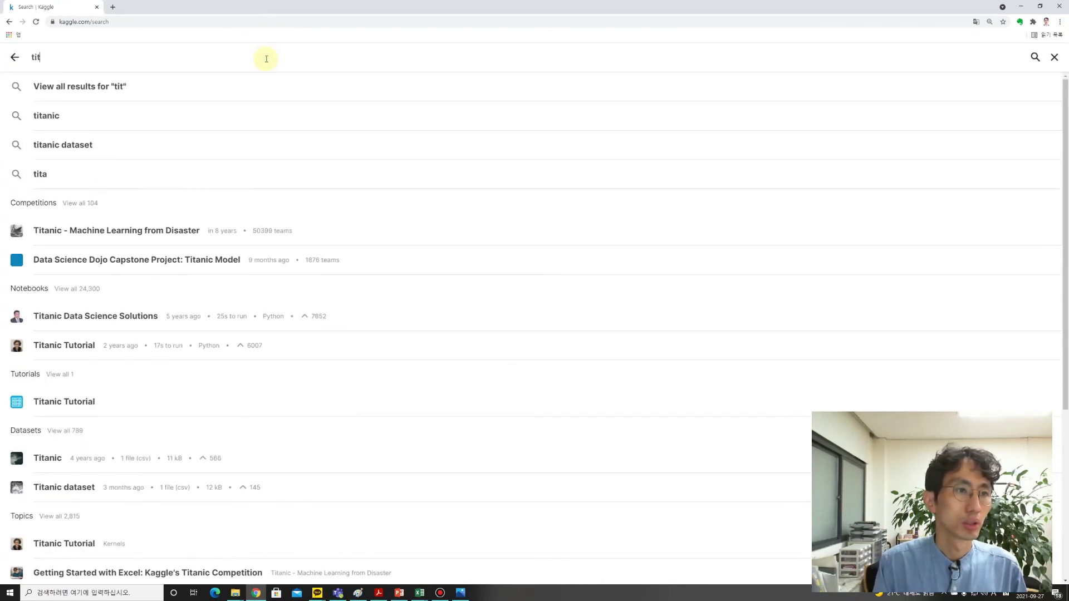
text(anic)
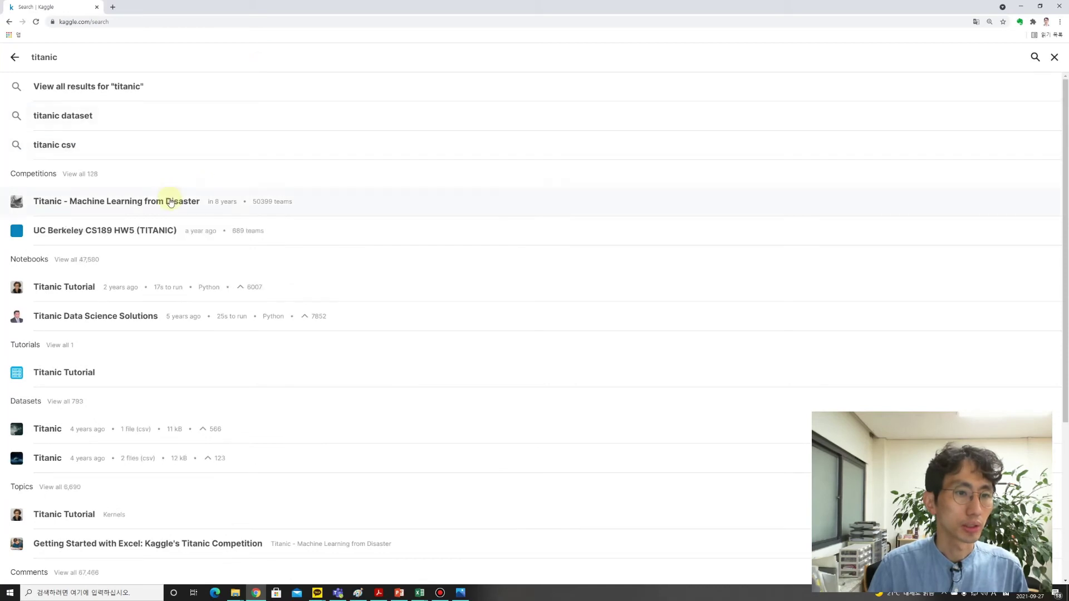
click(170, 201)
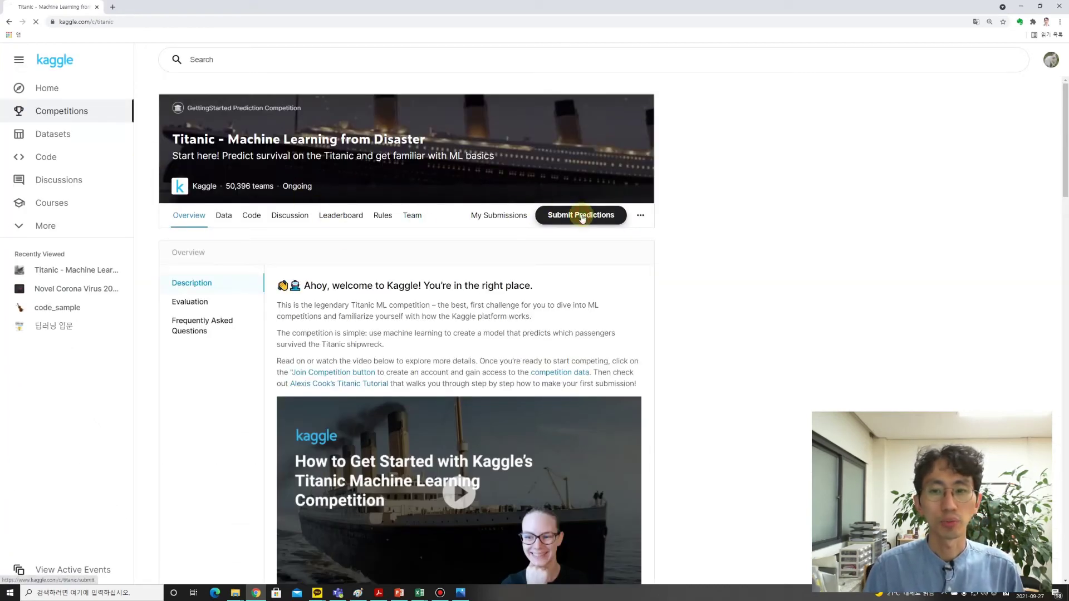
- Open the competition's prediction submission page and upload submit_pclass.csv from the sample data folder as the submission file
click(582, 217)
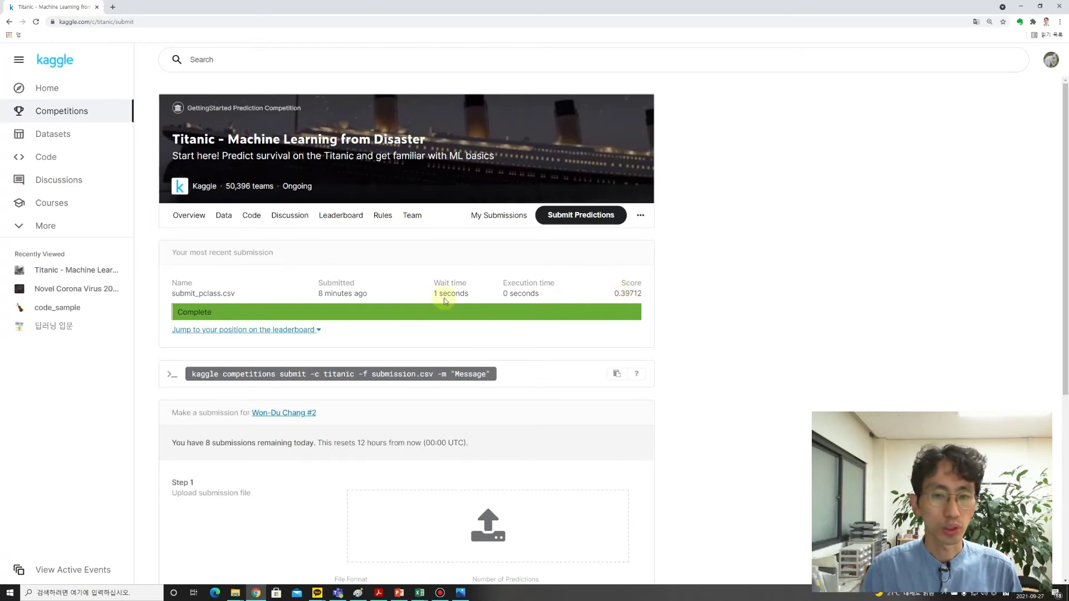
scroll(423, 374, down, 4)
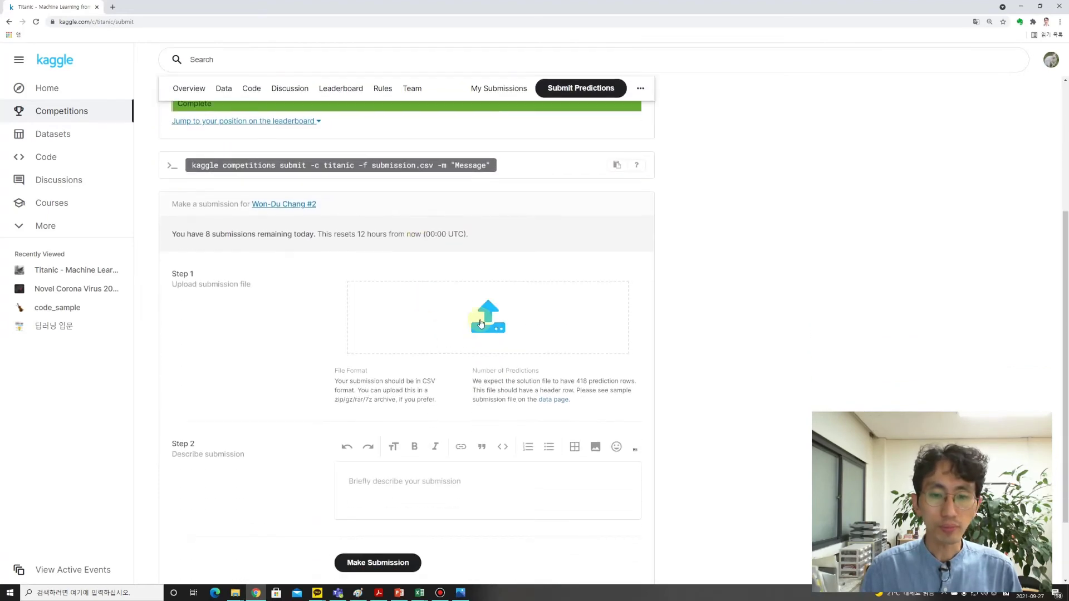
click(235, 592)
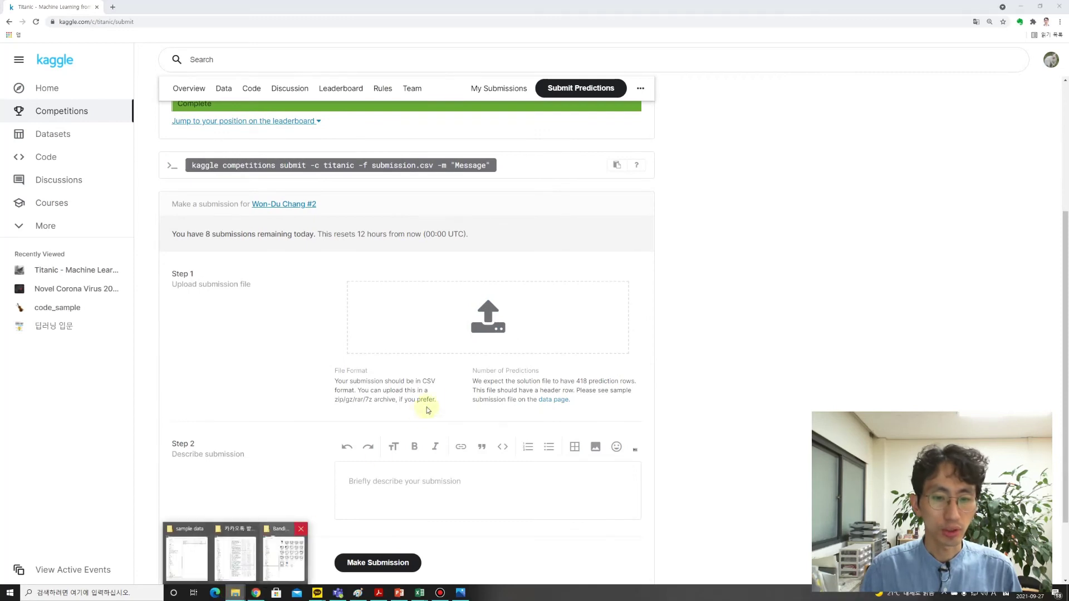
click(182, 557)
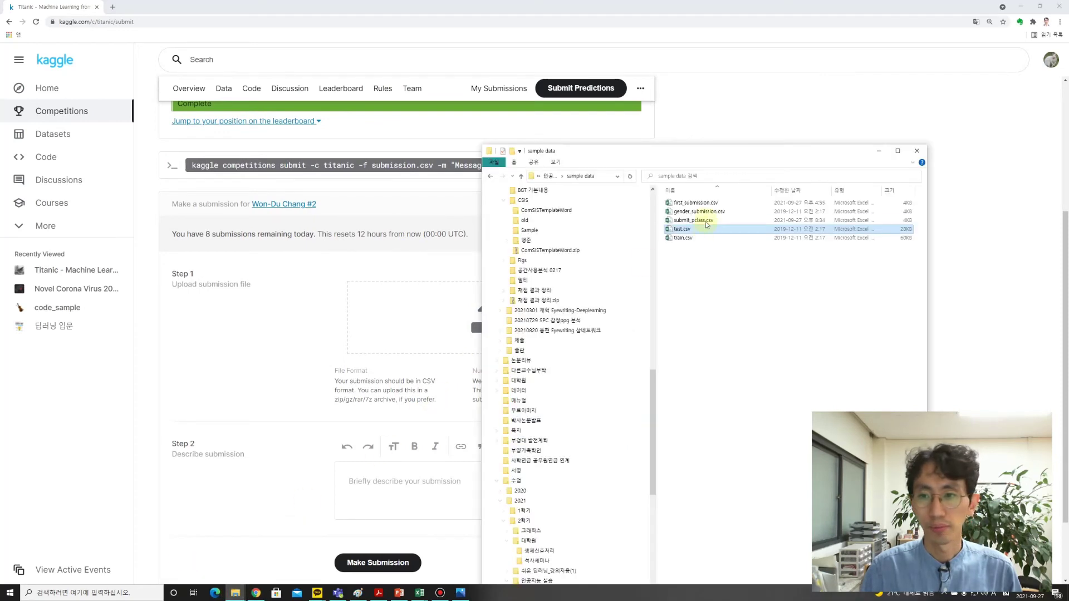
drag(693, 221, 433, 322)
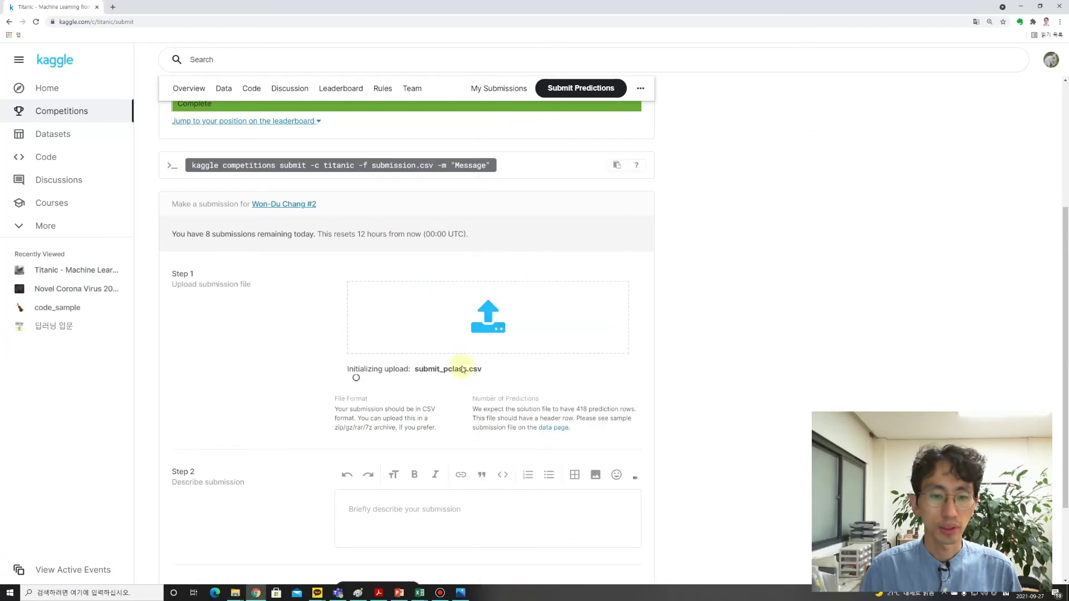
- Describe the submission as "PClass Prediction" and submit it for scoring
scroll(456, 447, down, 2)
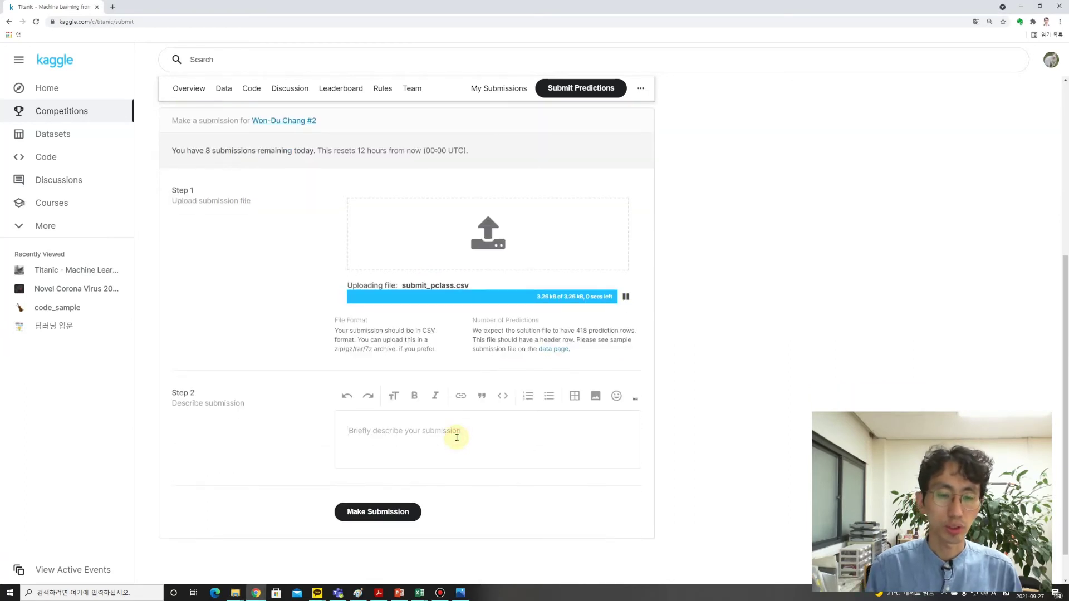
click(456, 438)
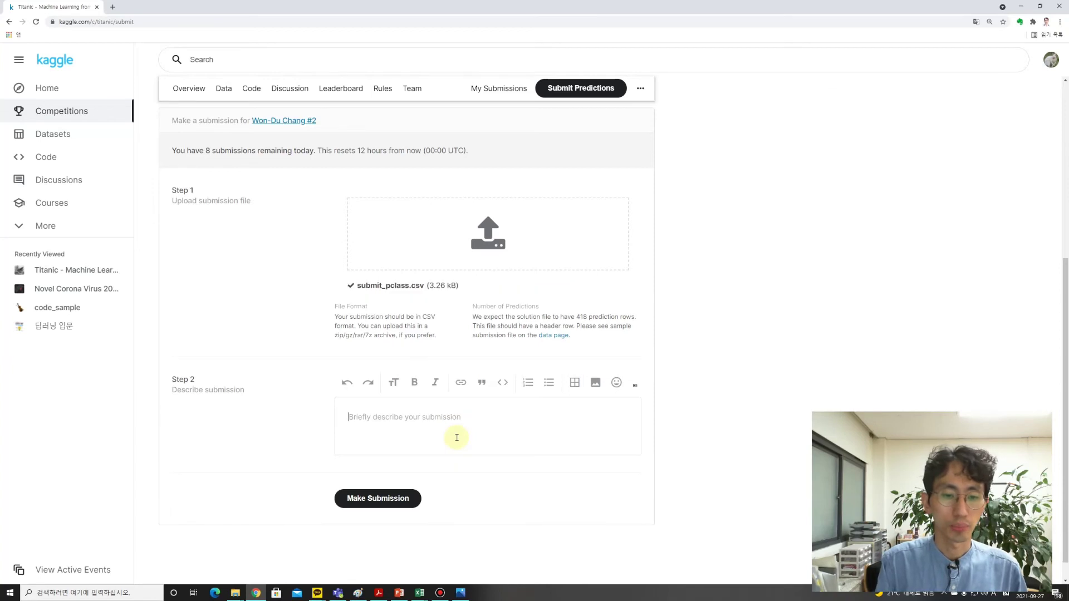
text(PClass Prediction)
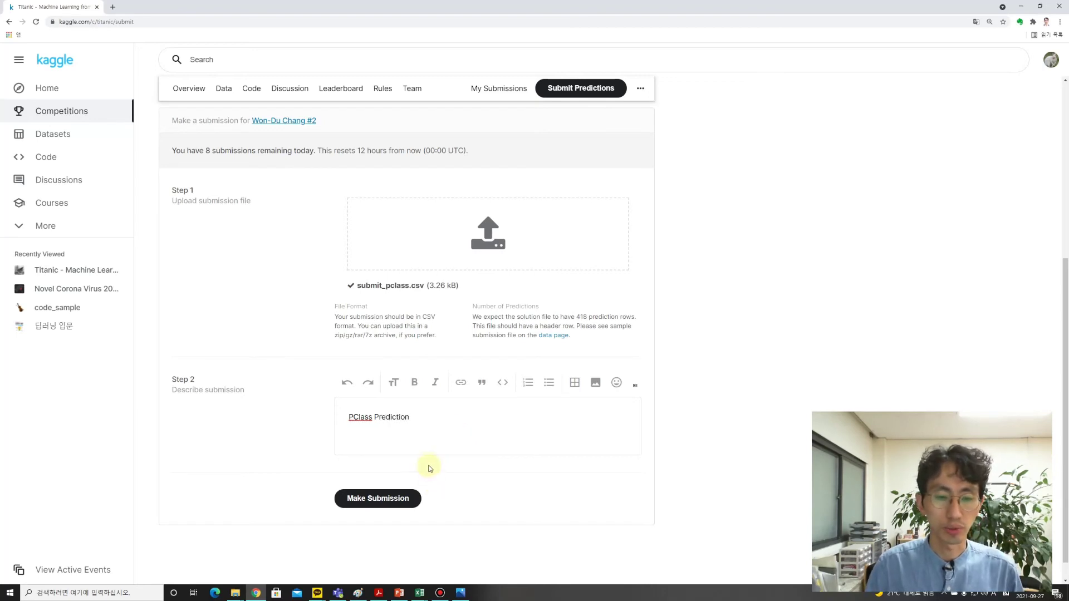
click(399, 501)
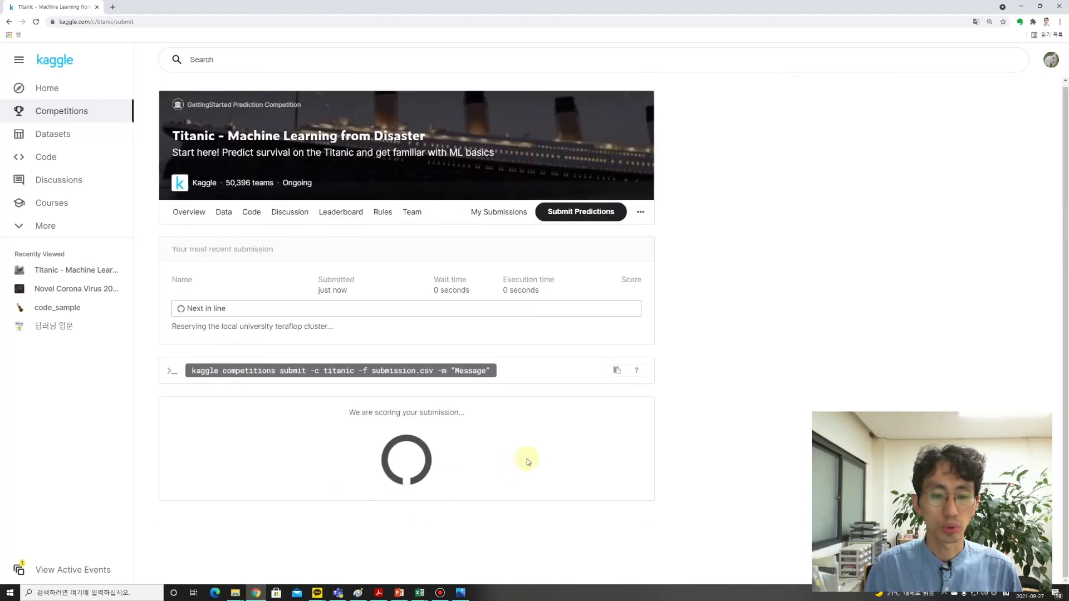